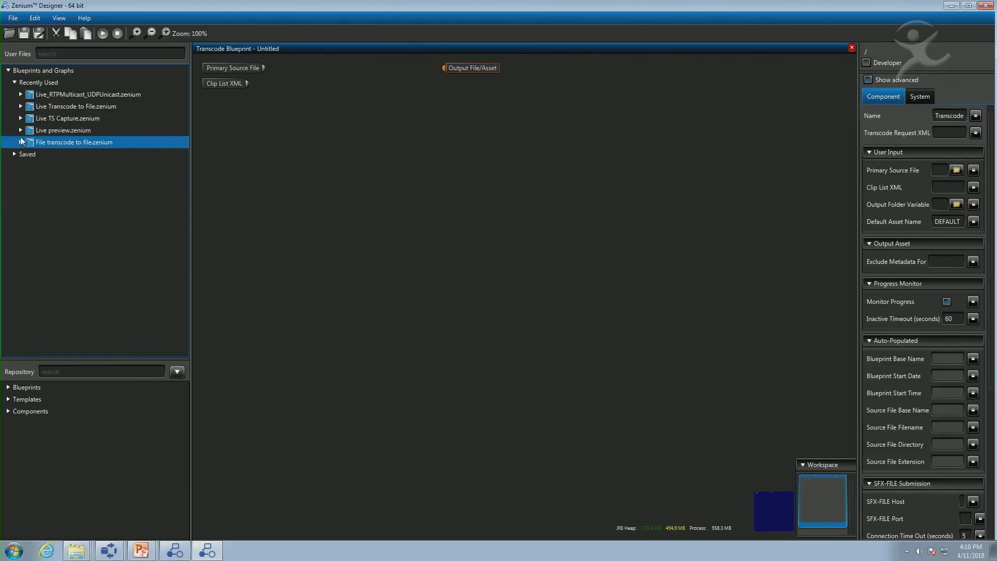
Step: Place HighPerformanceRtpTsSource and File Output from Live TS Capture.zenium in the blueprint, with the source's Out connected to Write
click(21, 118)
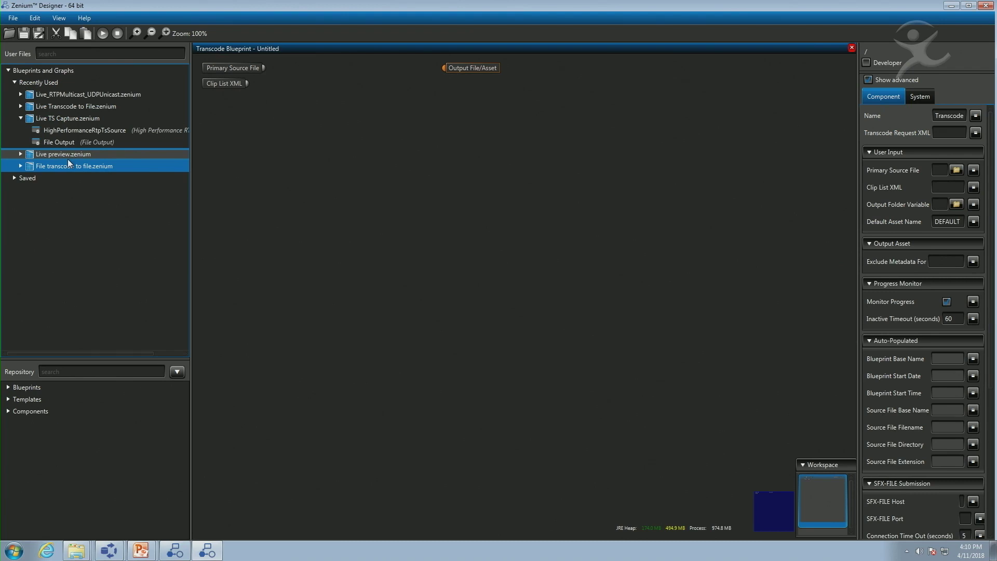
drag(80, 131, 247, 211)
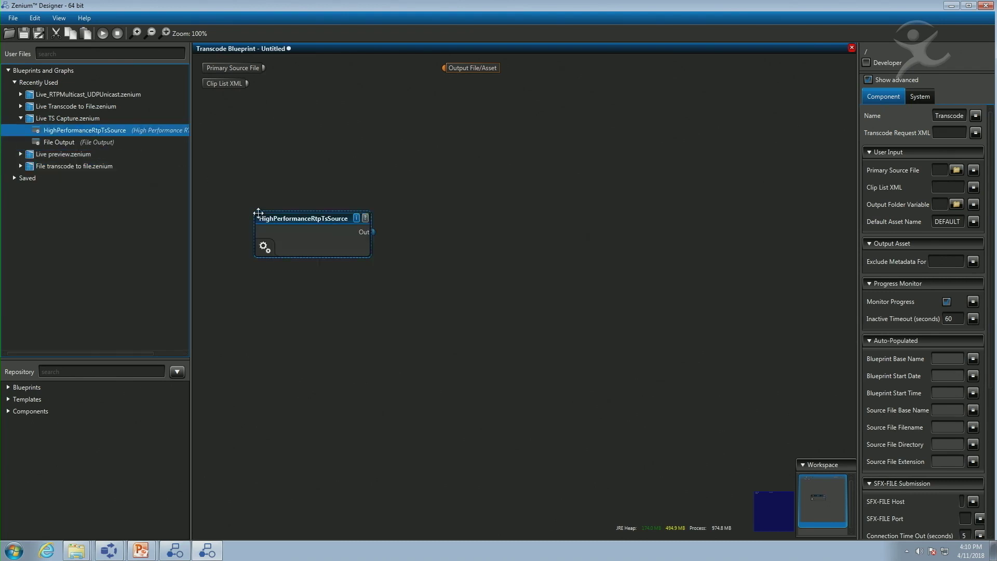
drag(67, 143, 364, 233)
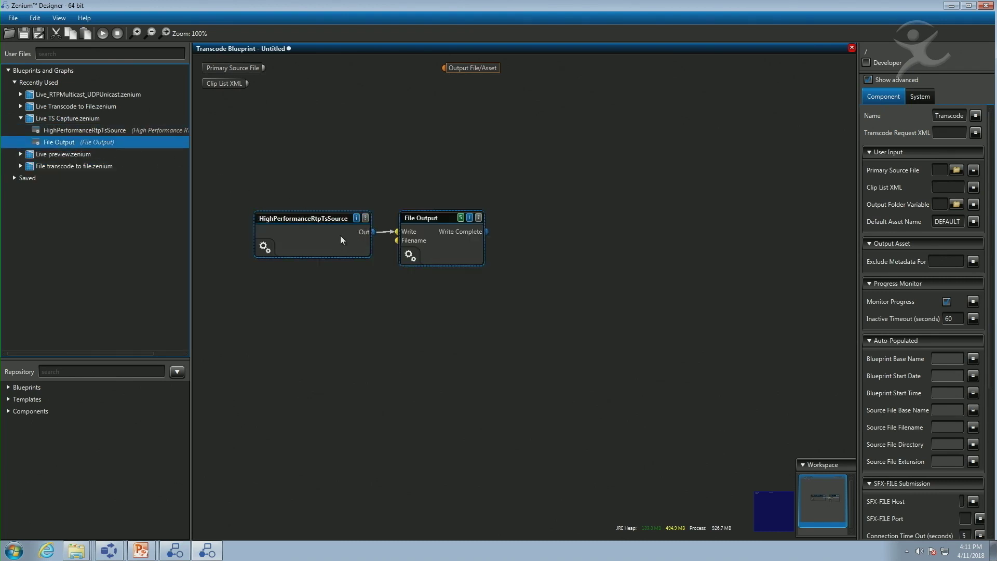
Step: Check the settings of the RTP source and File Output nodes, and run the transport stream capture briefly before stopping it
click(286, 221)
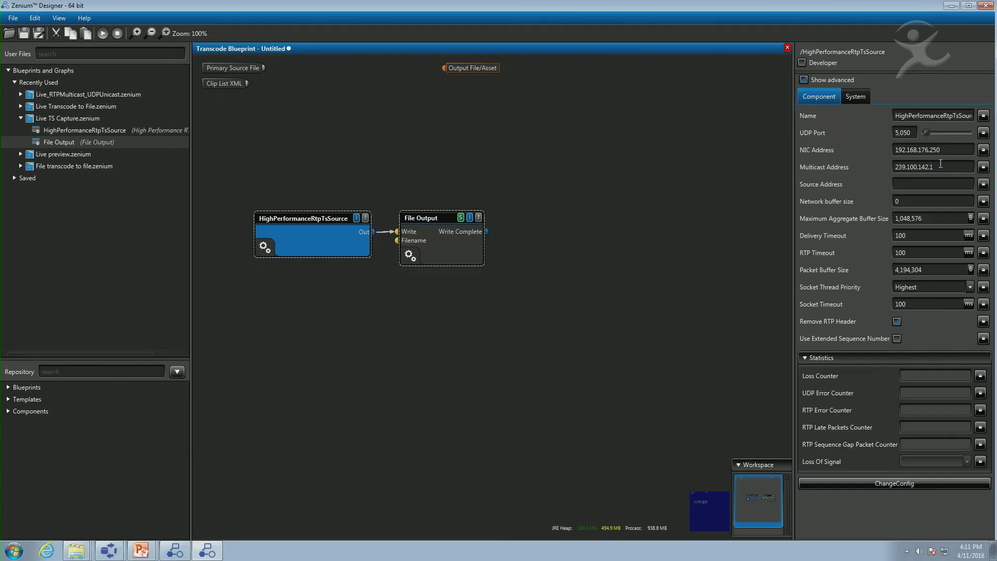
double_click(900, 162)
click(439, 218)
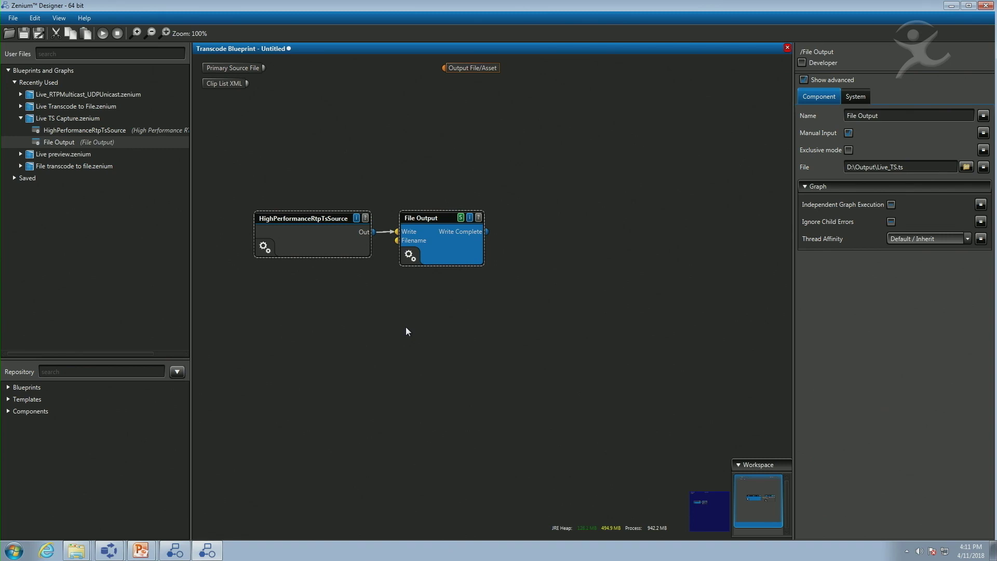
click(117, 34)
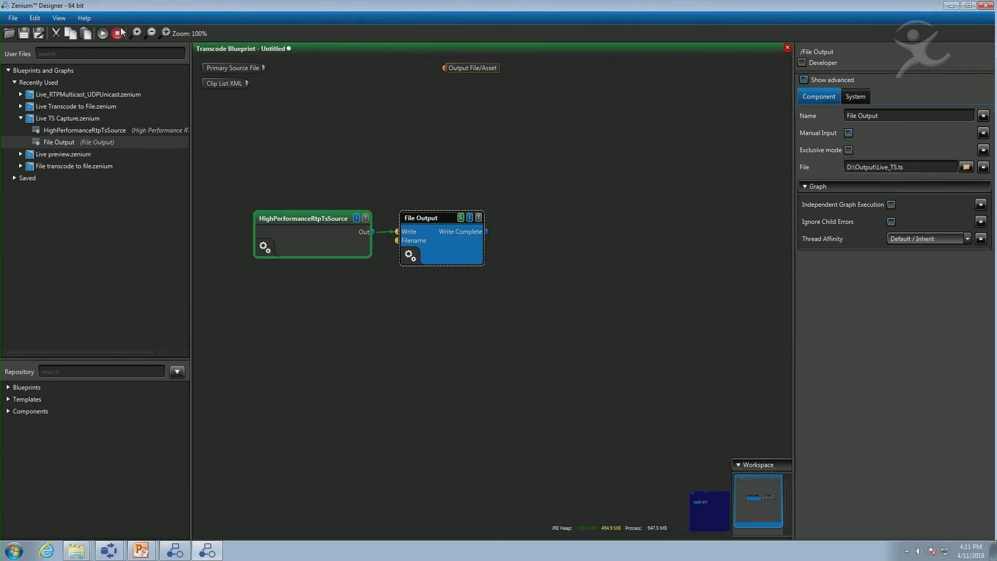
click(133, 48)
Step: Replace the File Output node with the MPEG2TS Demuxer from Live preview.zenium, connected to the RTP source's output
drag(393, 189, 427, 232)
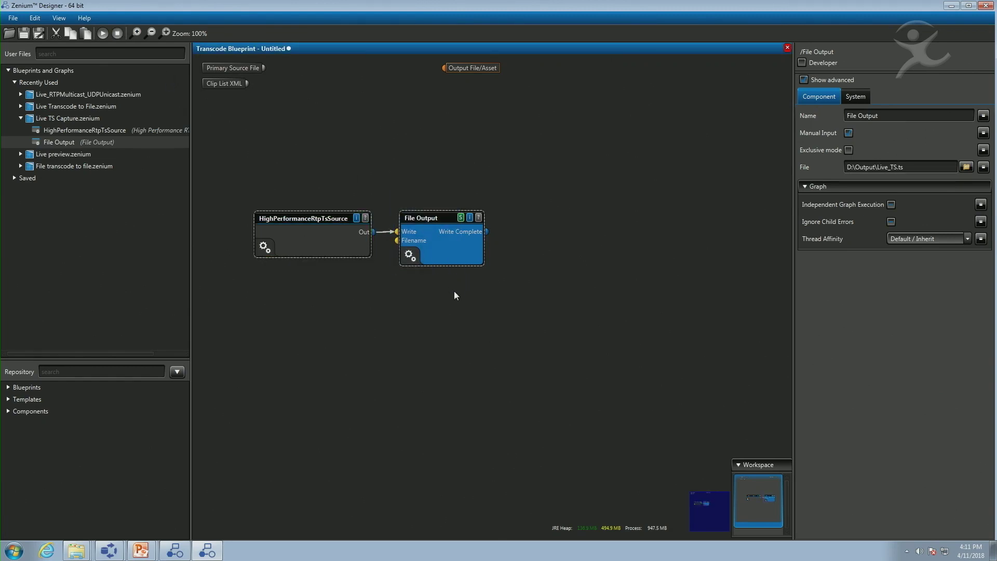
key(Delete)
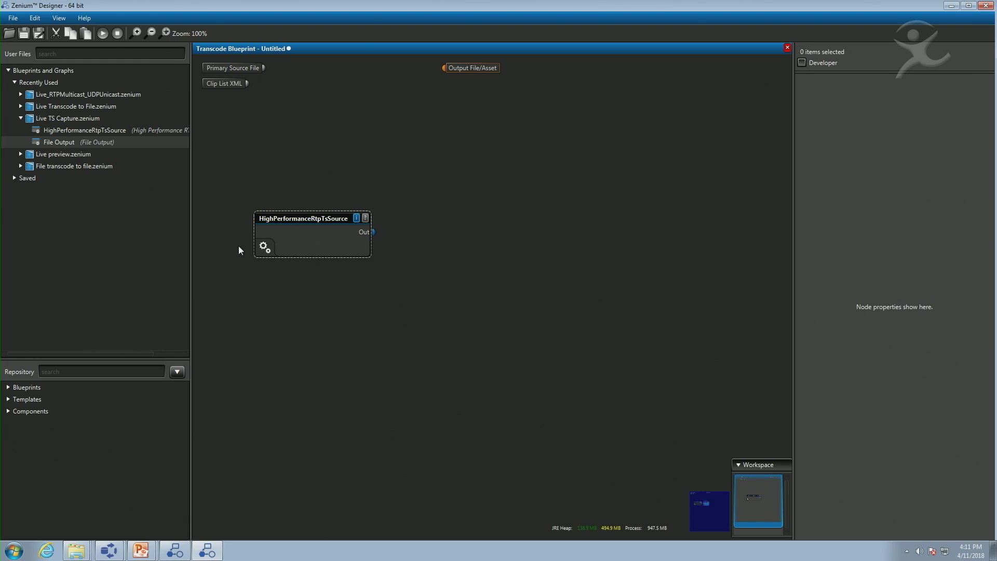
click(21, 155)
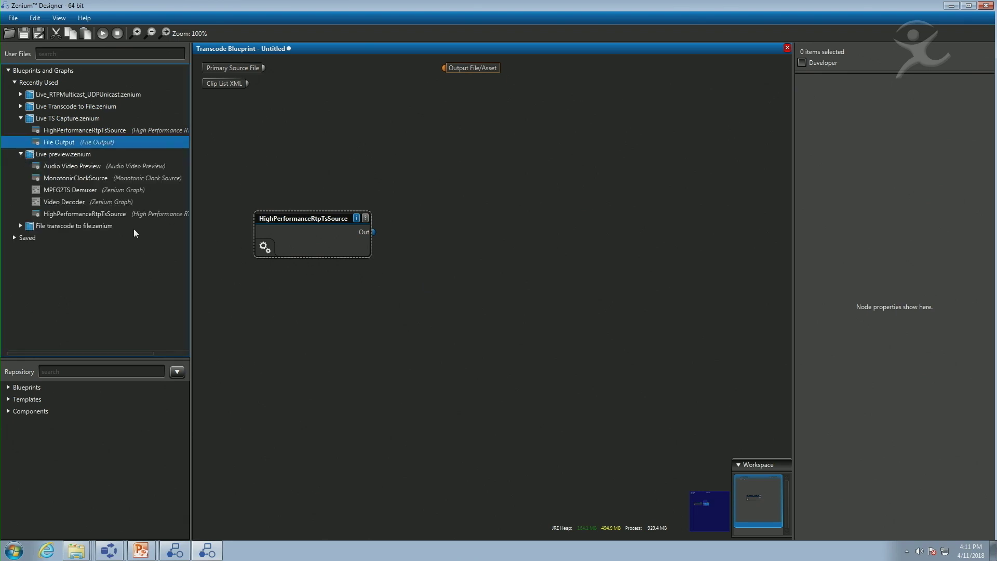
click(72, 192)
drag(368, 235, 370, 234)
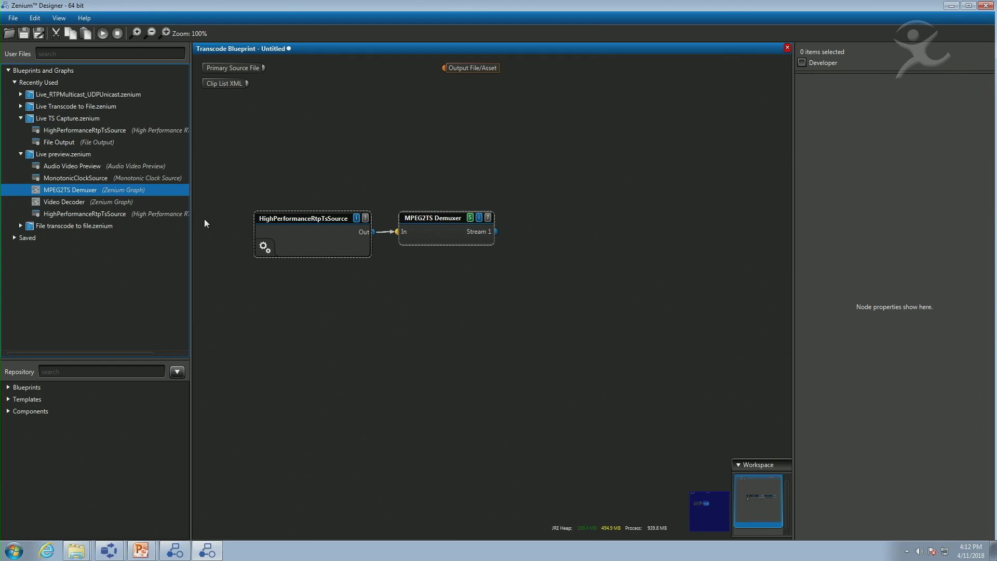
Step: Extend the chain with a Video Decoder and an Audio Video Preview after the demuxer, and run the blueprint
drag(67, 201, 468, 231)
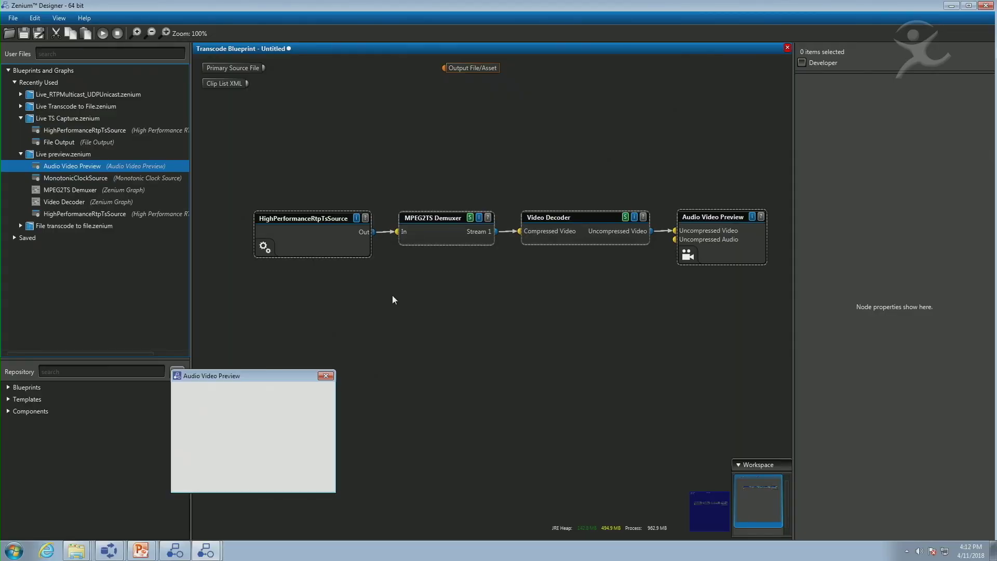
click(103, 34)
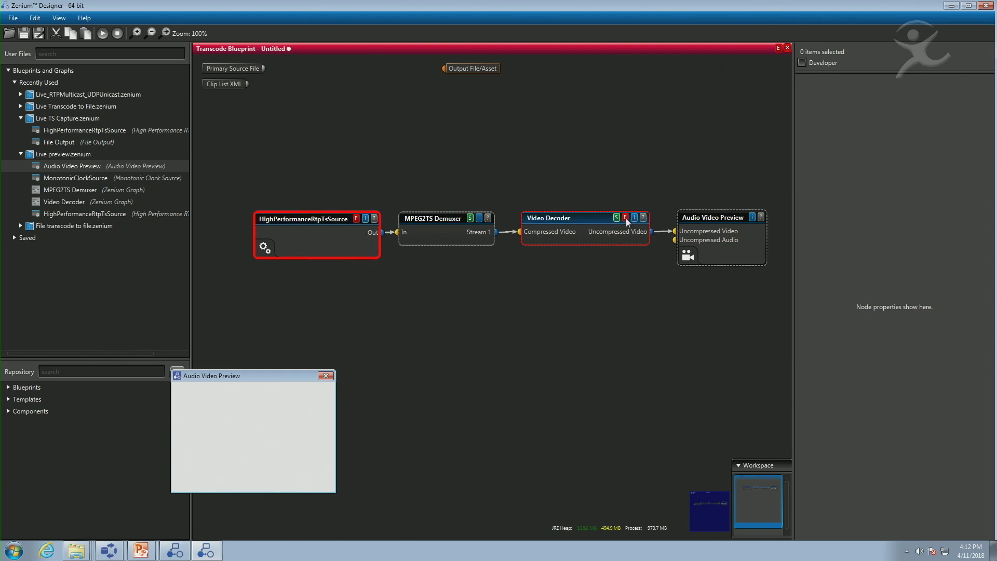
mouse_move(627, 220)
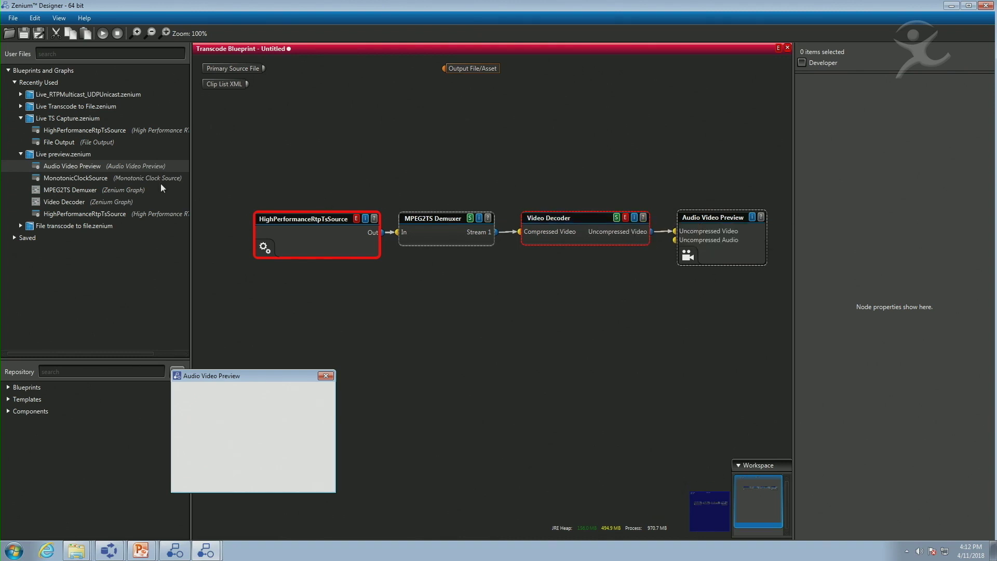
Step: Add the MonotonicClockSource as a standalone node, then run the live preview and stop it
drag(91, 176, 325, 288)
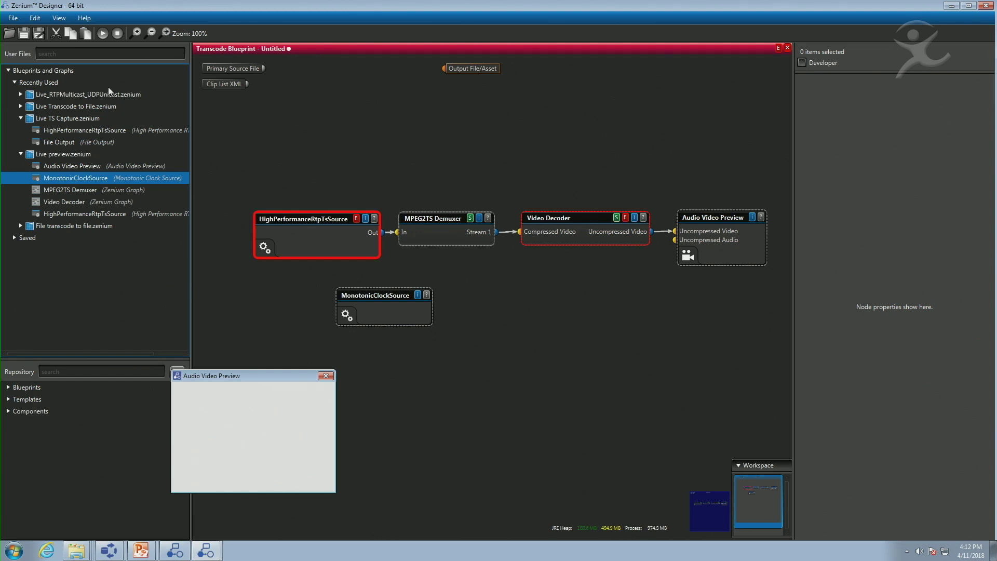
click(103, 34)
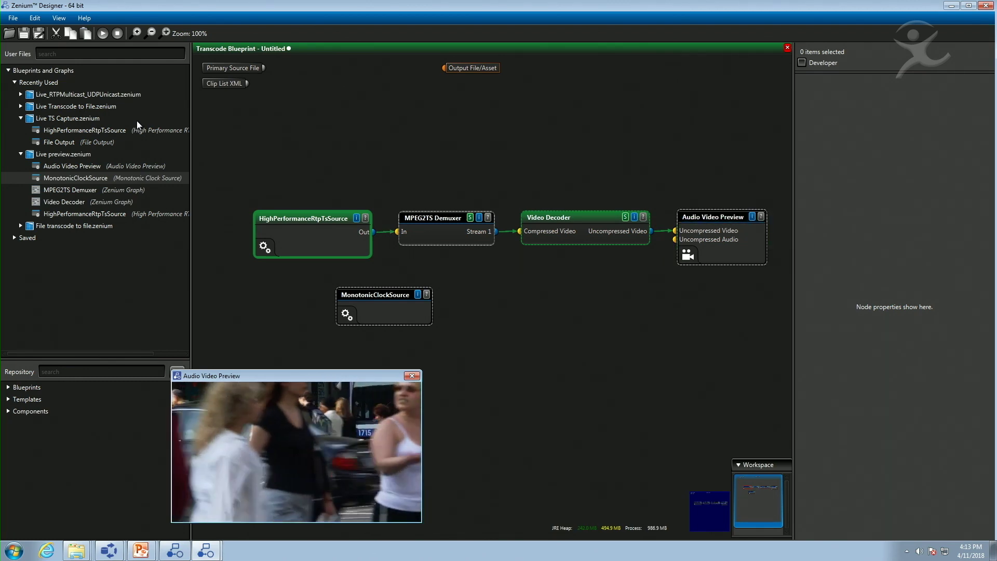
click(118, 34)
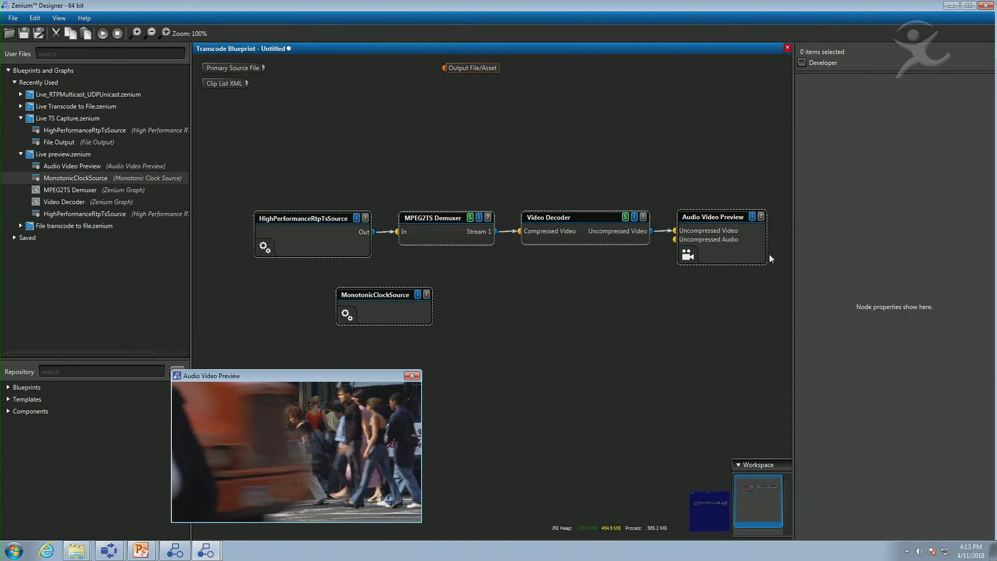
Step: Move the clock and preview nodes apart, and connect the Video Decoder's output to an AVC Video Encoder from Live Transcode to File.zenium
drag(345, 295, 241, 356)
drag(711, 217, 716, 135)
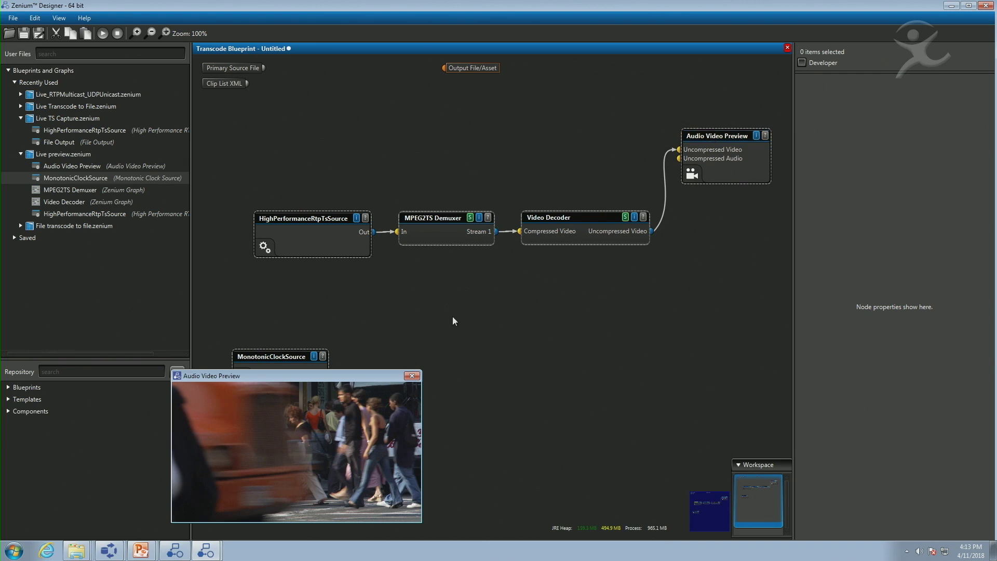
click(21, 106)
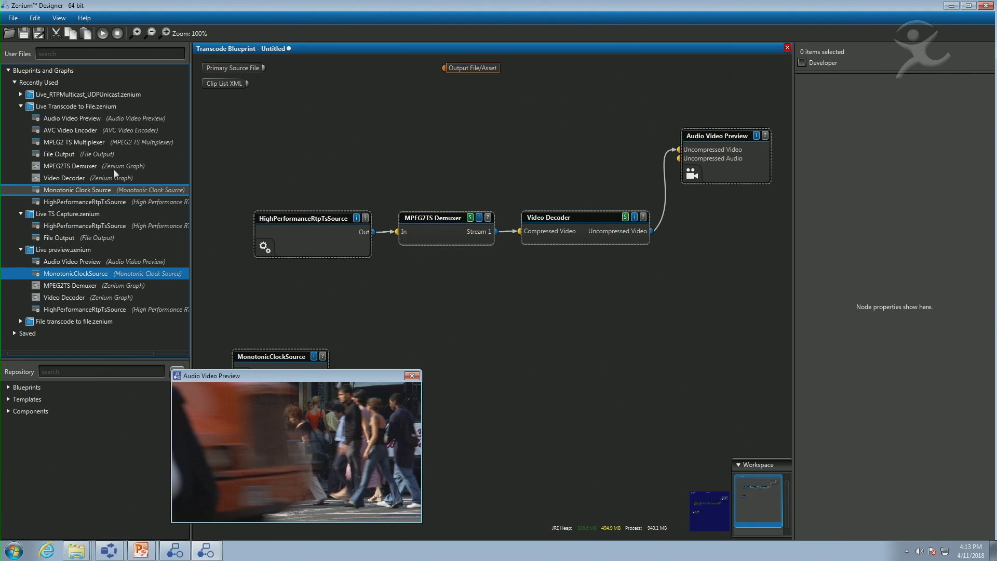
drag(82, 131, 379, 296)
drag(652, 231, 385, 316)
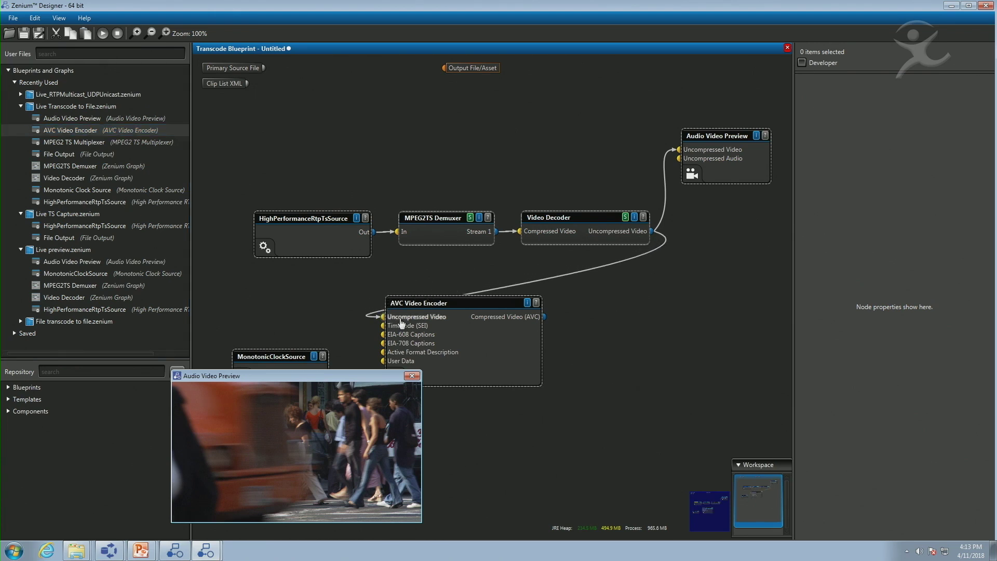
Step: Chain an MPEG2 TS Multiplexer and a File Output after the AVC Video Encoder, and run the live transcode
click(74, 145)
drag(482, 298, 570, 321)
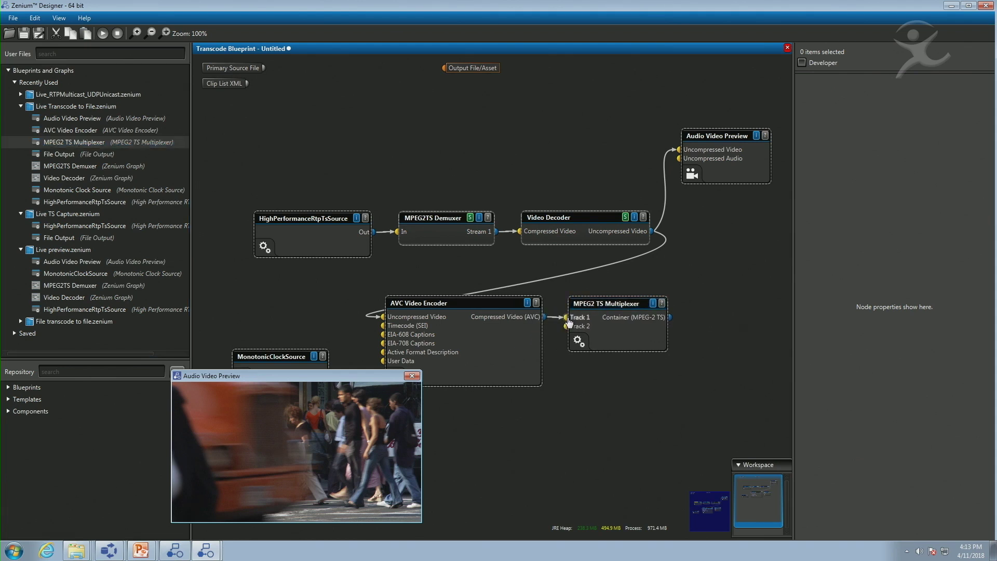
drag(34, 154, 310, 219)
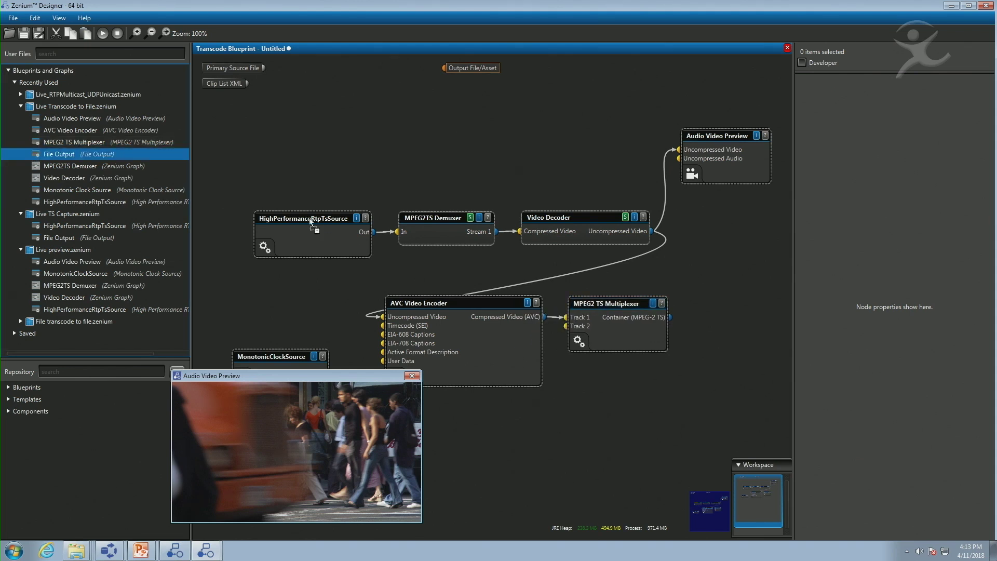
drag(596, 319, 624, 317)
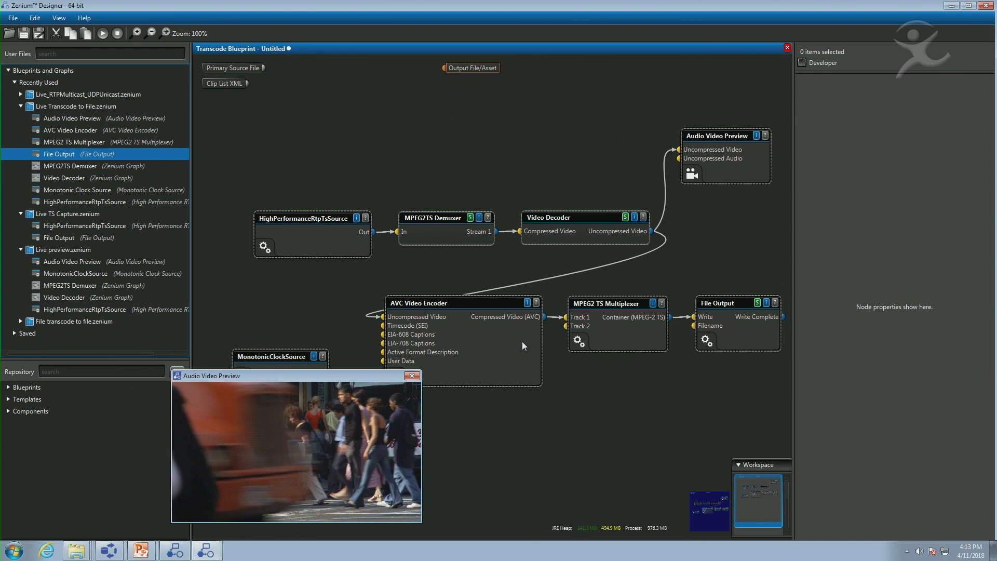
click(101, 35)
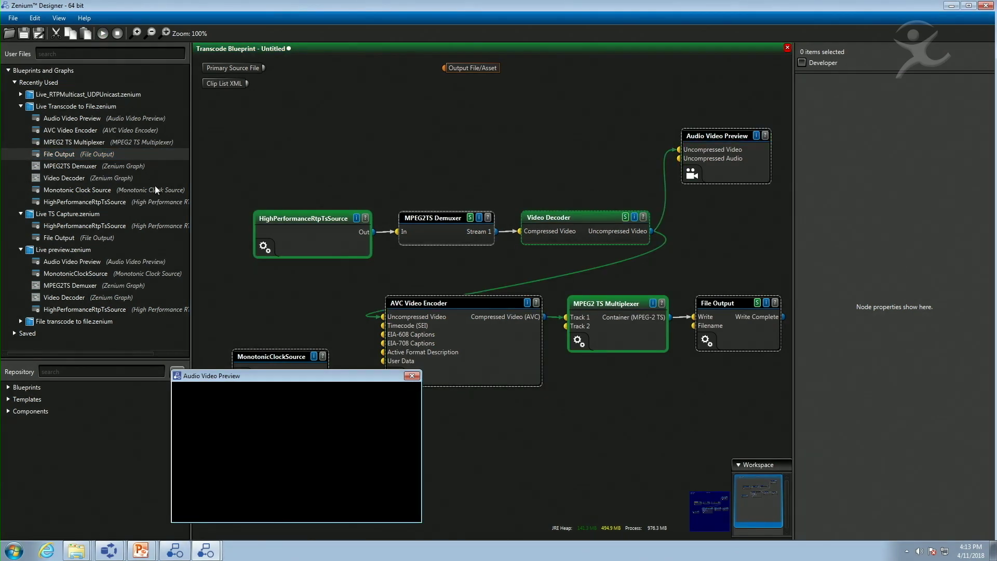
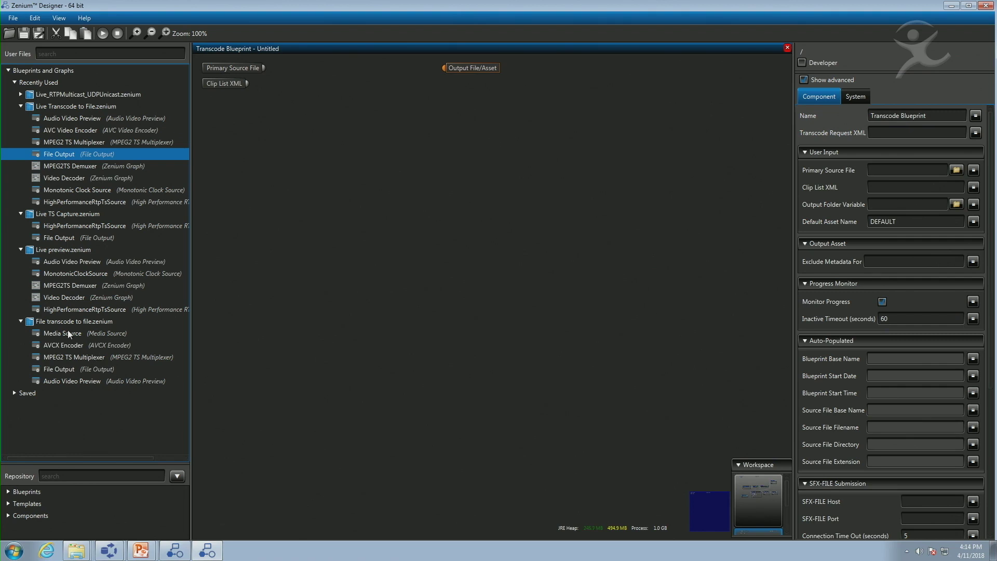
Step: In an empty blueprint, place the Media Source from File transcode to file.zenium and attach an AVCX Encoder to its Uncompressed Video output
drag(131, 306, 259, 241)
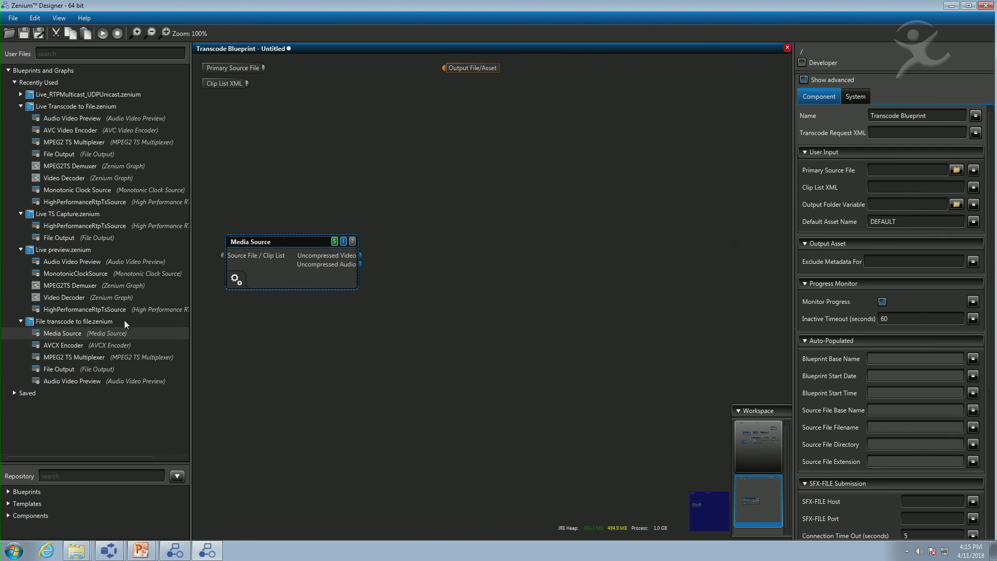
click(79, 345)
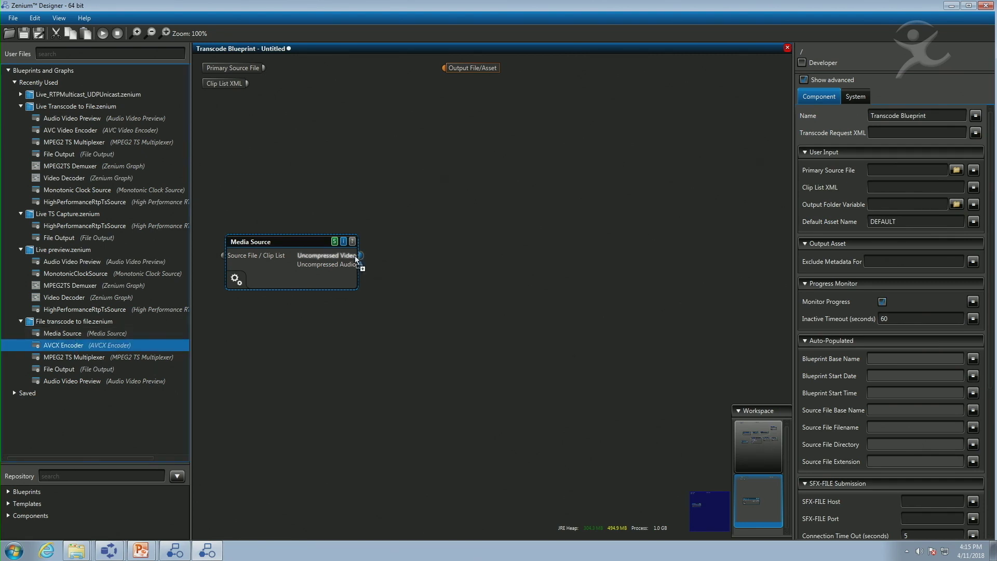
double_click(355, 255)
Step: Connect the AVCX Encoder's output to Track 1 of an MPEG2 TS Multiplexer, and attach a File Output to the multiplexer
click(93, 359)
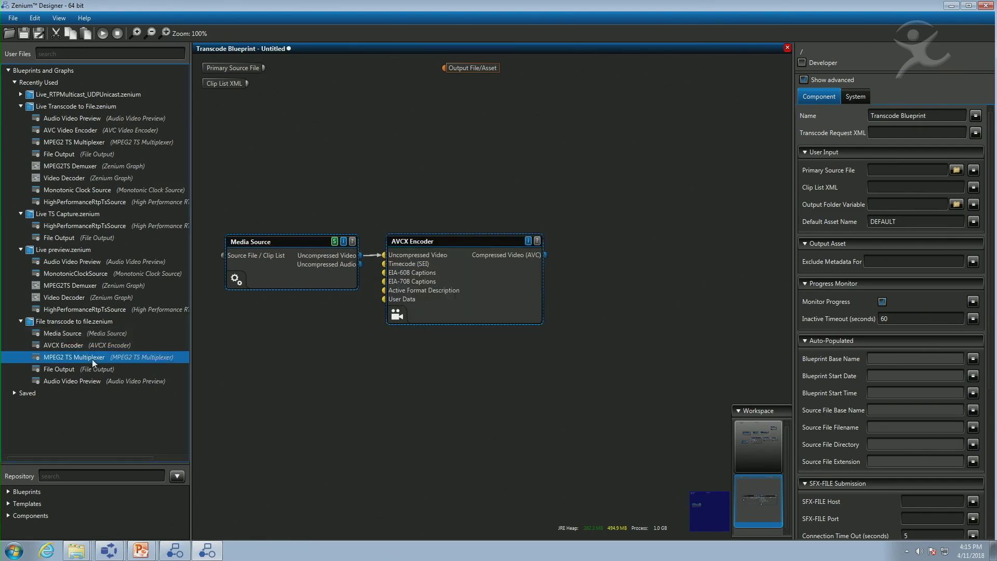
double_click(537, 256)
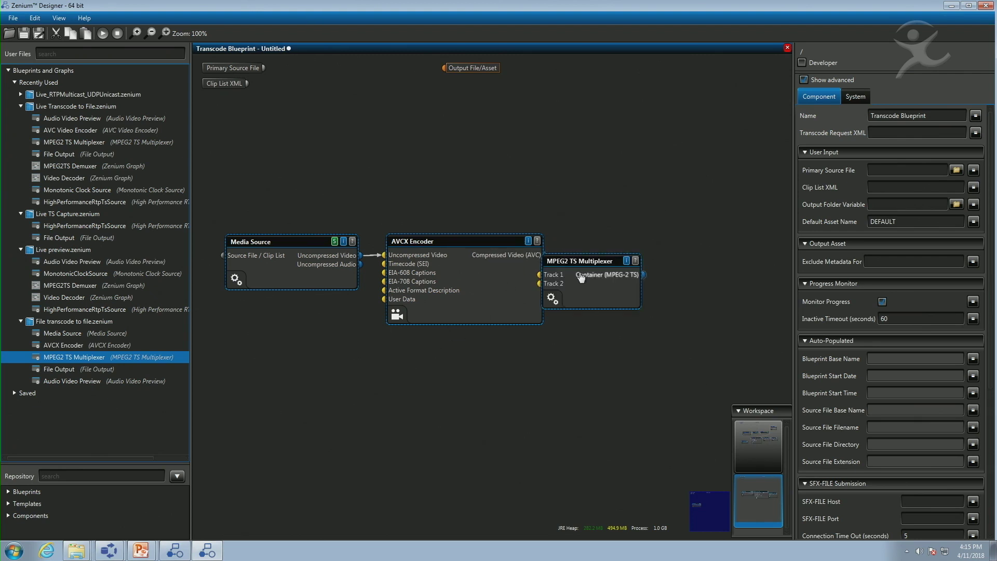
drag(546, 255, 579, 260)
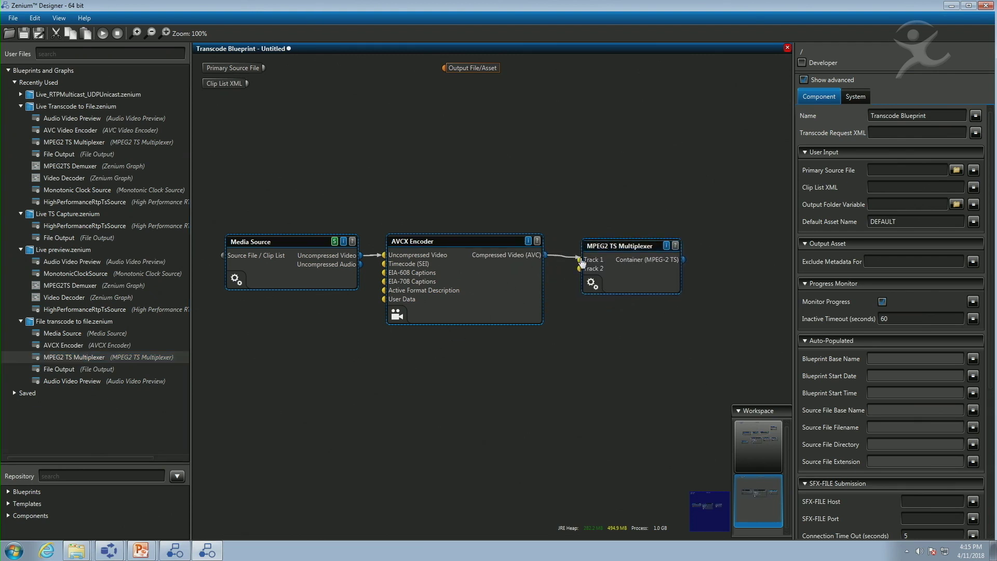
click(67, 369)
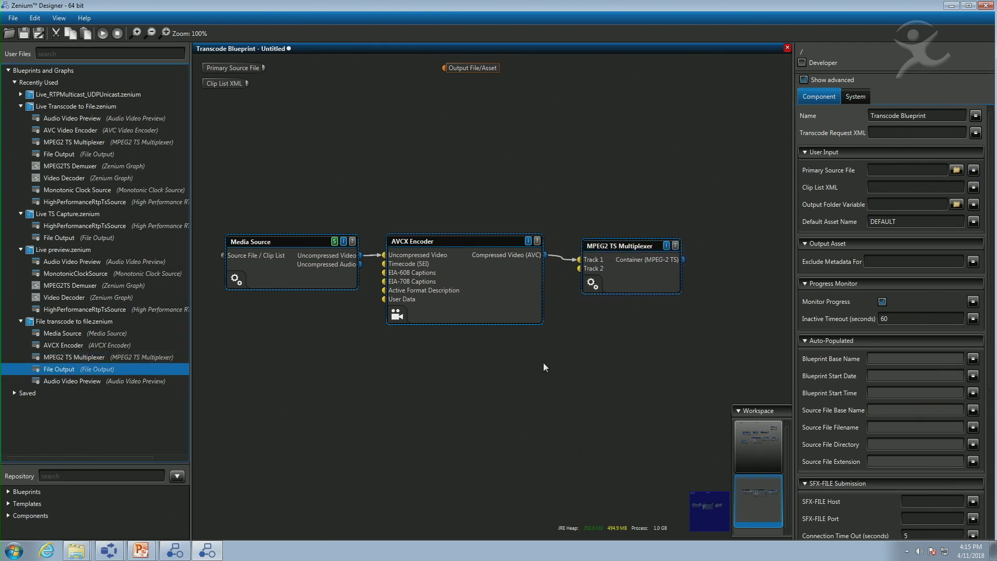
double_click(678, 260)
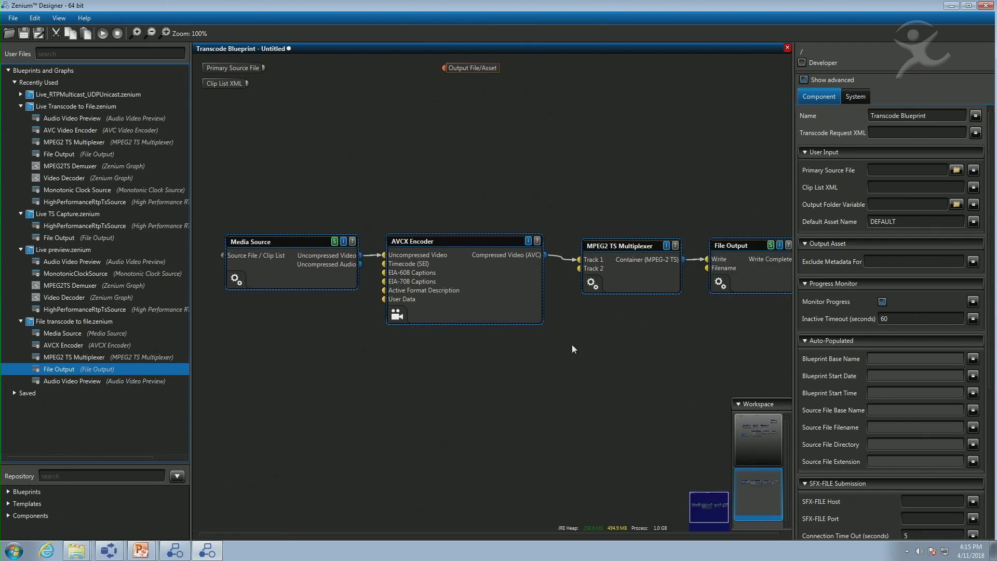
Step: Add an Audio Video Preview fed by the Media Source's Uncompressed Video output, and run the file transcode
click(98, 382)
double_click(509, 402)
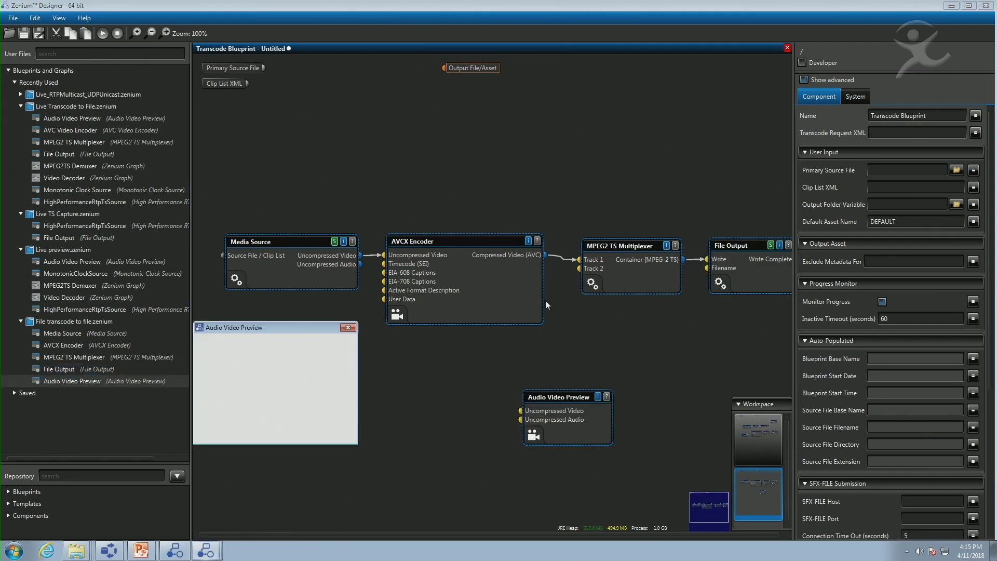
drag(360, 255, 521, 410)
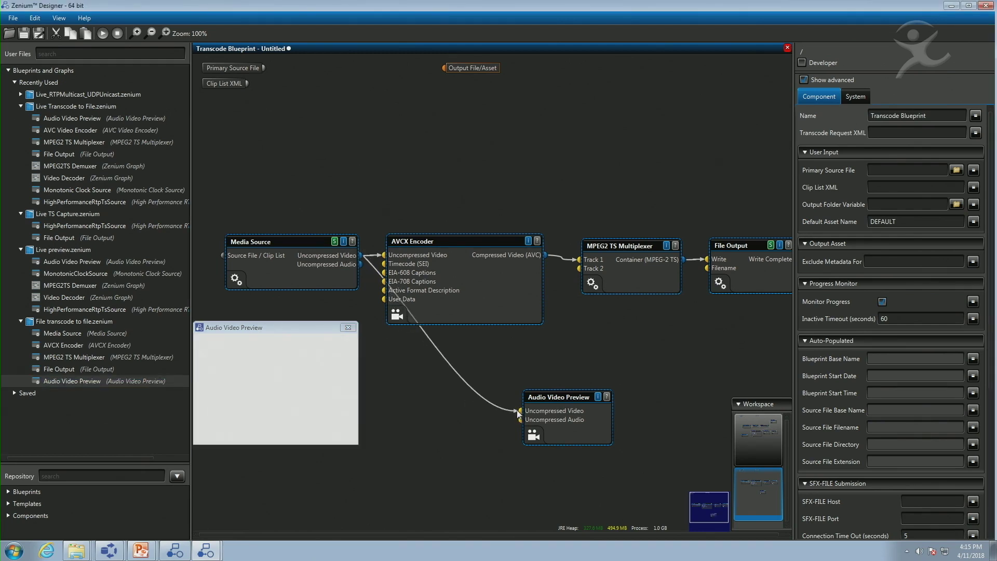
click(104, 34)
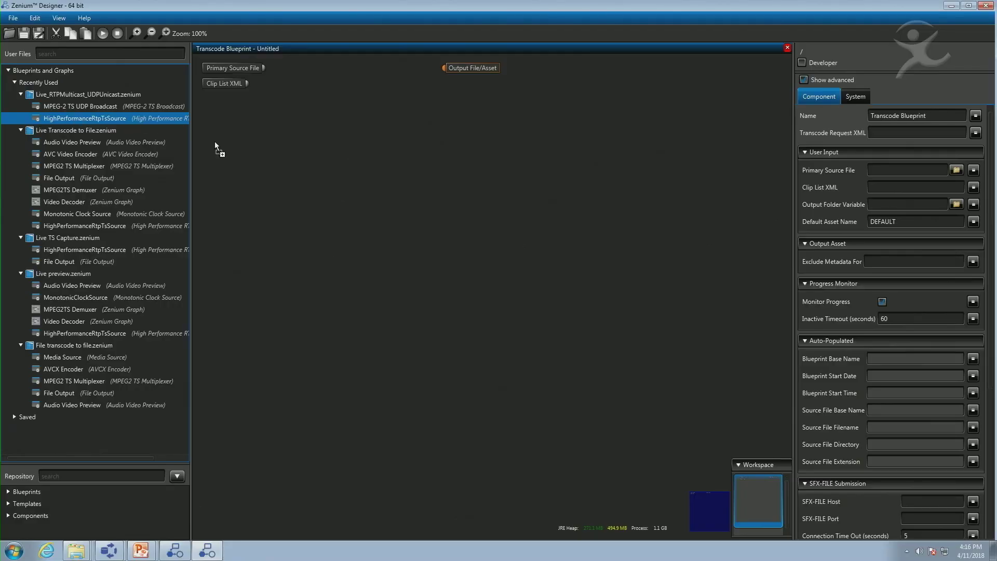
Step: In an empty blueprint, connect HighPerformanceRtpTsSource to MPEG-2 TS UDP Broadcast, both from Live_RTPMulticast_UDPUnicast.zenium
drag(198, 135, 307, 213)
drag(79, 107, 416, 231)
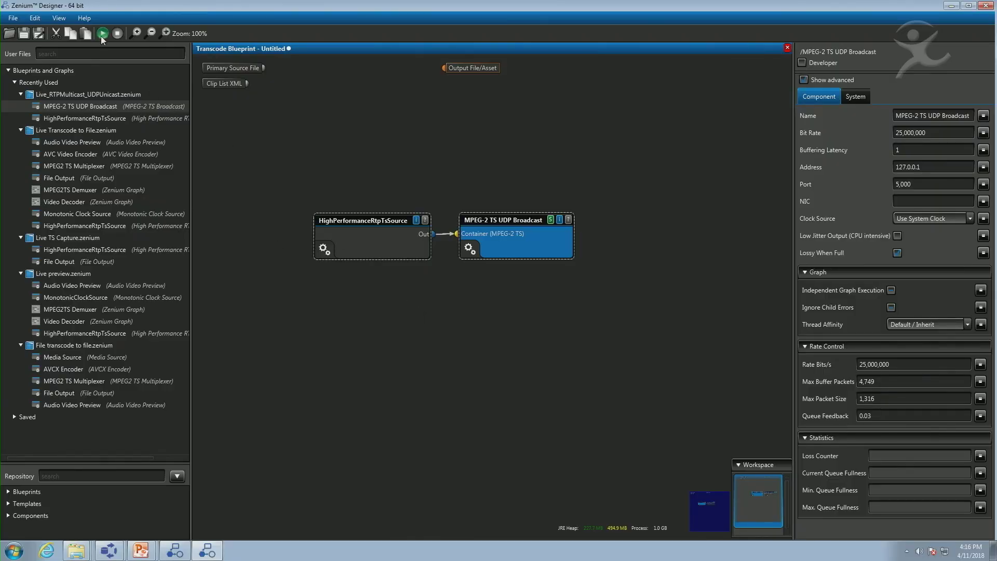
Step: Run and stop the blueprint, and feed four additional MPEG-2 TS UDP Broadcast components from the HighPerformanceRtpTsSource output
click(100, 35)
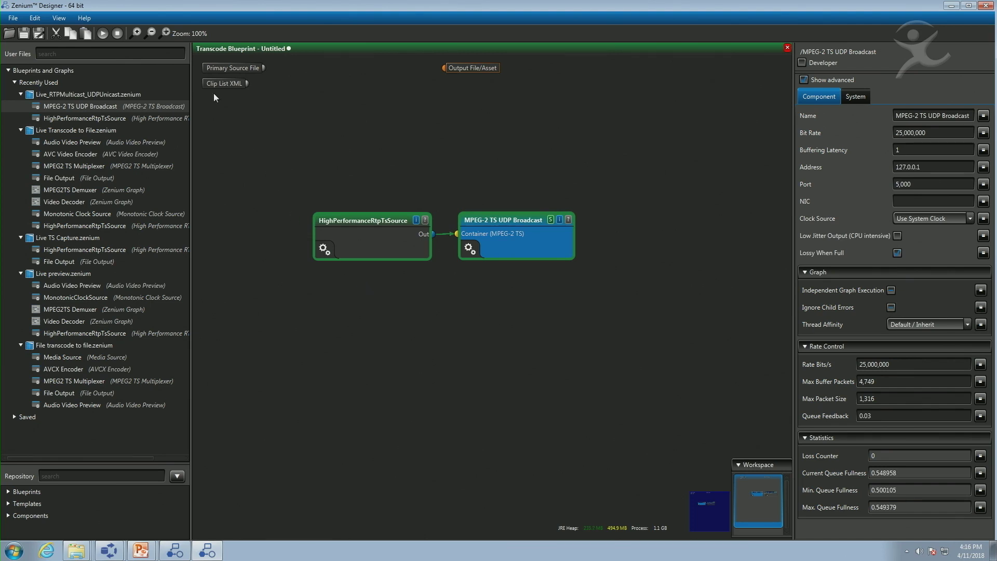
click(119, 33)
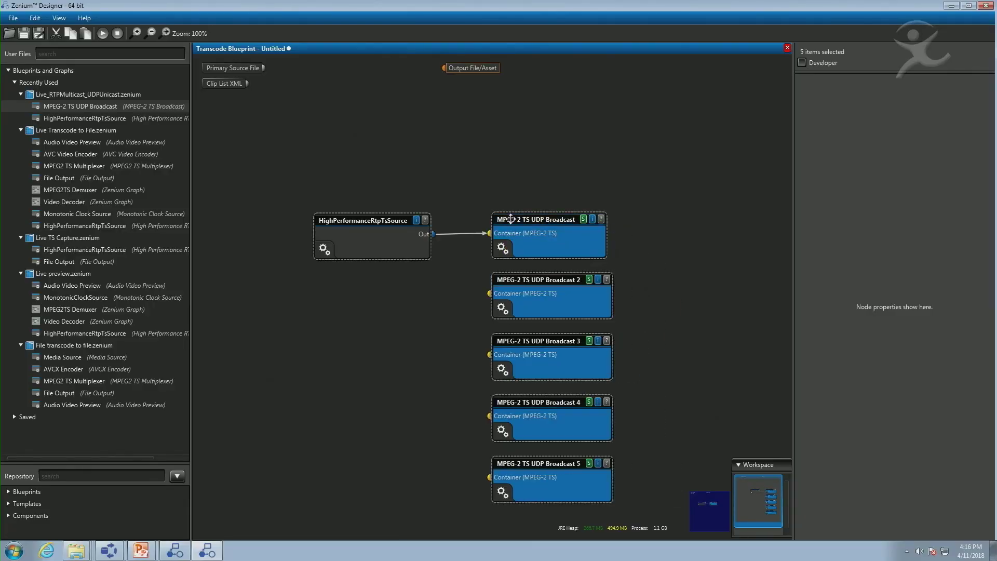
ctrl+click(584, 253)
drag(441, 251, 506, 307)
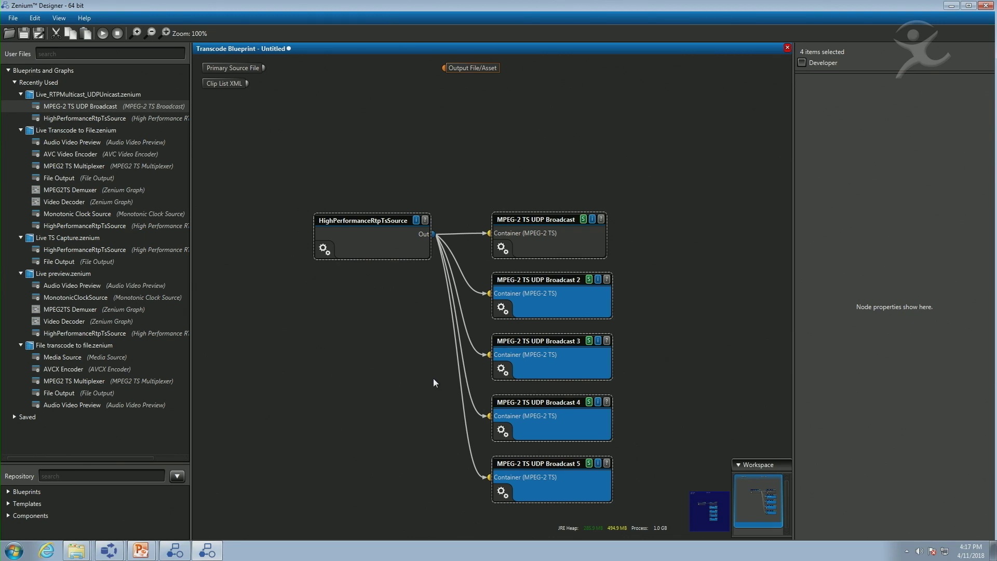
Step: Examine the runtime plugins listed in the Transcode Blueprint's graph requirements, enlarging the report to read it, and close it
right_click(489, 116)
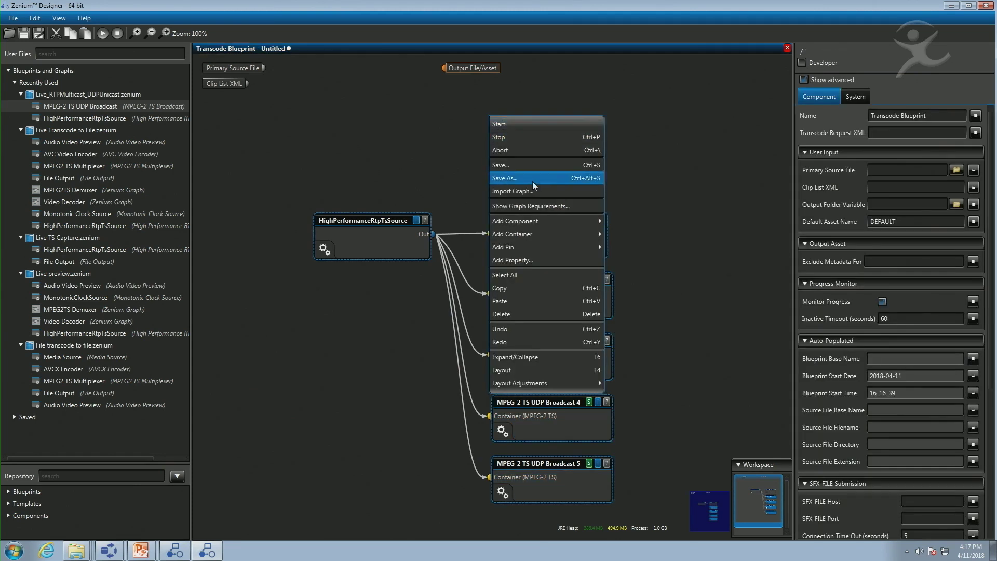
click(537, 201)
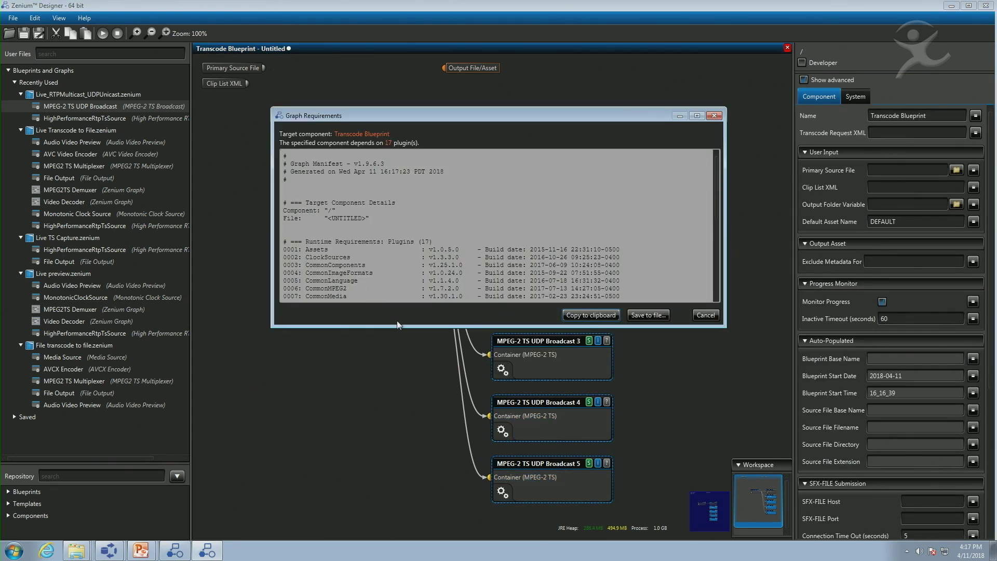
drag(397, 327, 376, 456)
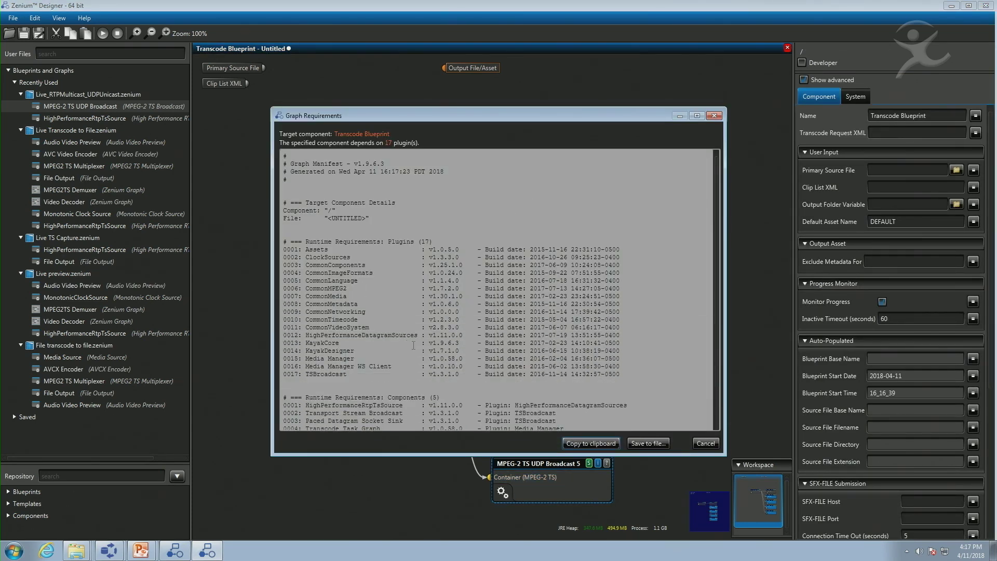
scroll(410, 344, down, 1)
drag(297, 245, 467, 373)
click(468, 377)
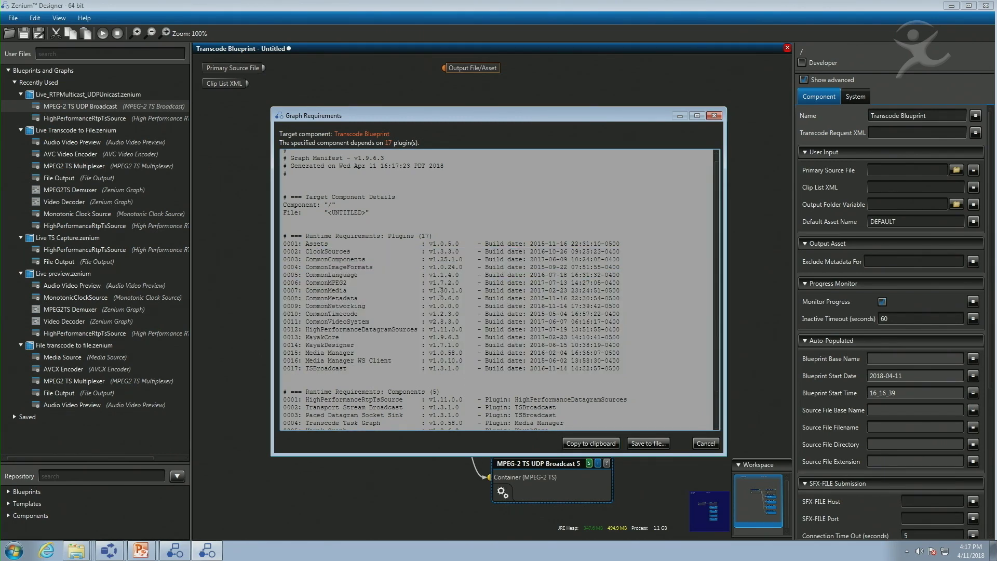
click(716, 116)
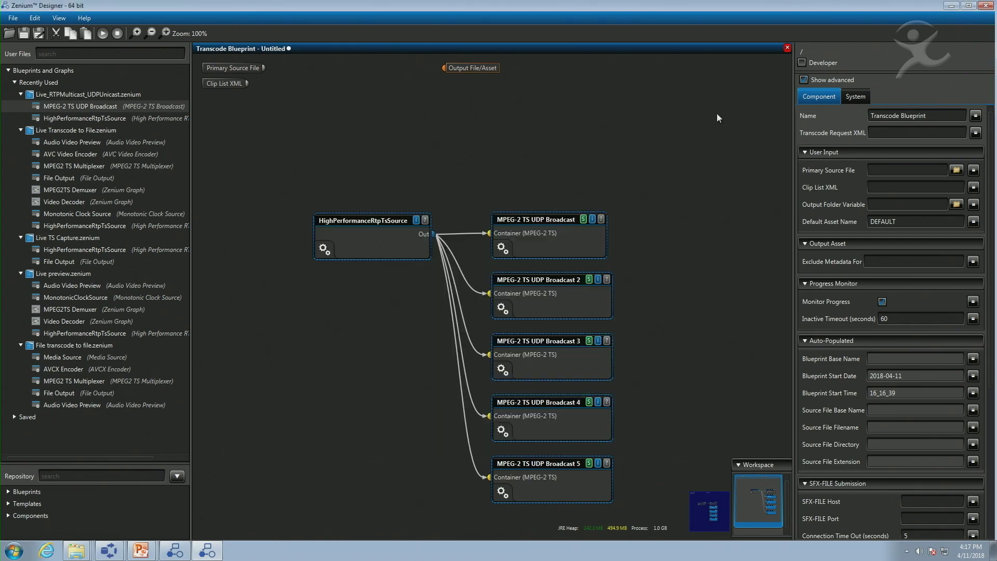
Step: Copy the RTP source and all five UDP broadcast components into a new plain Blueprint, and move them higher on the canvas
drag(257, 181, 616, 501)
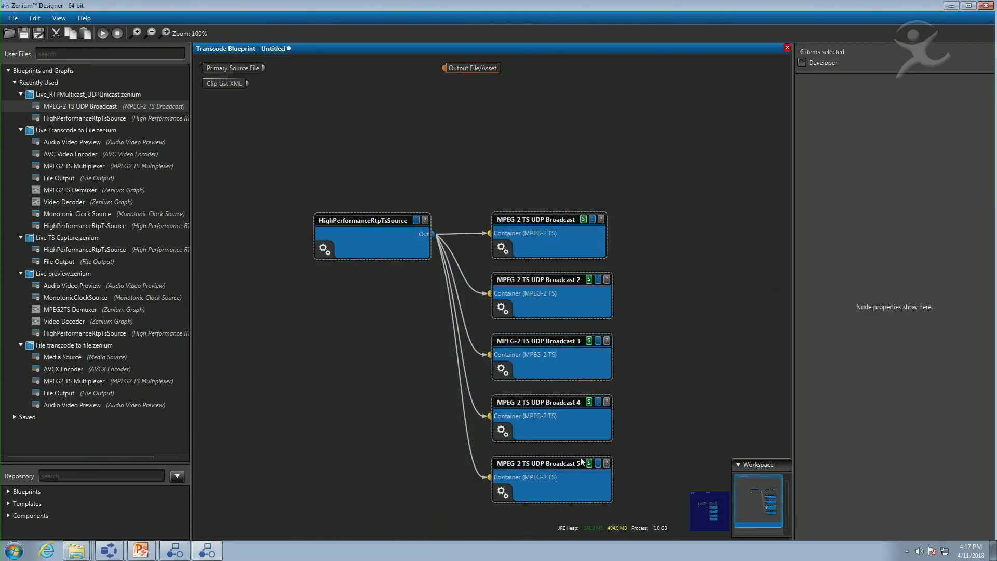
click(13, 18)
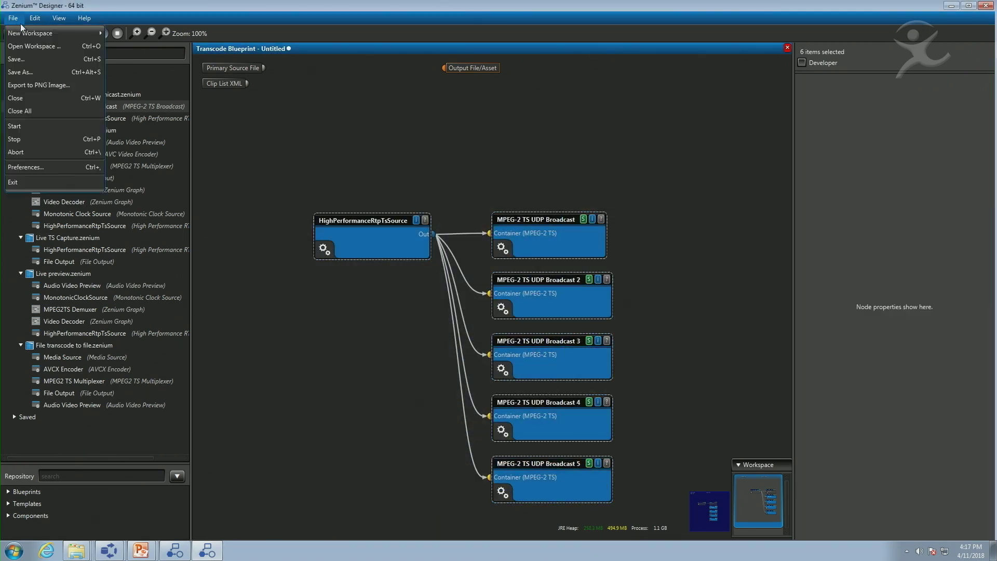
mouse_move(23, 33)
click(153, 63)
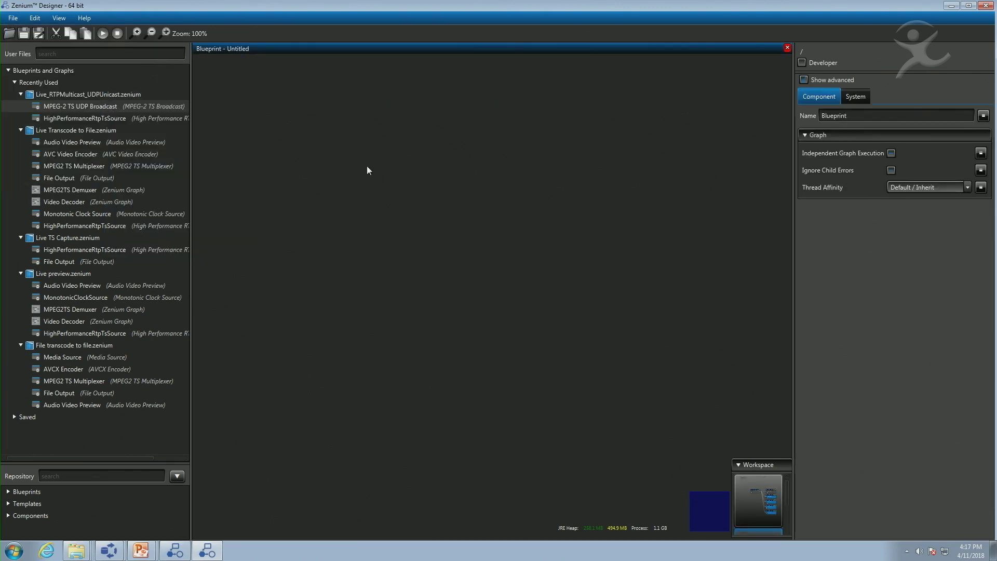
key(ctrl+v)
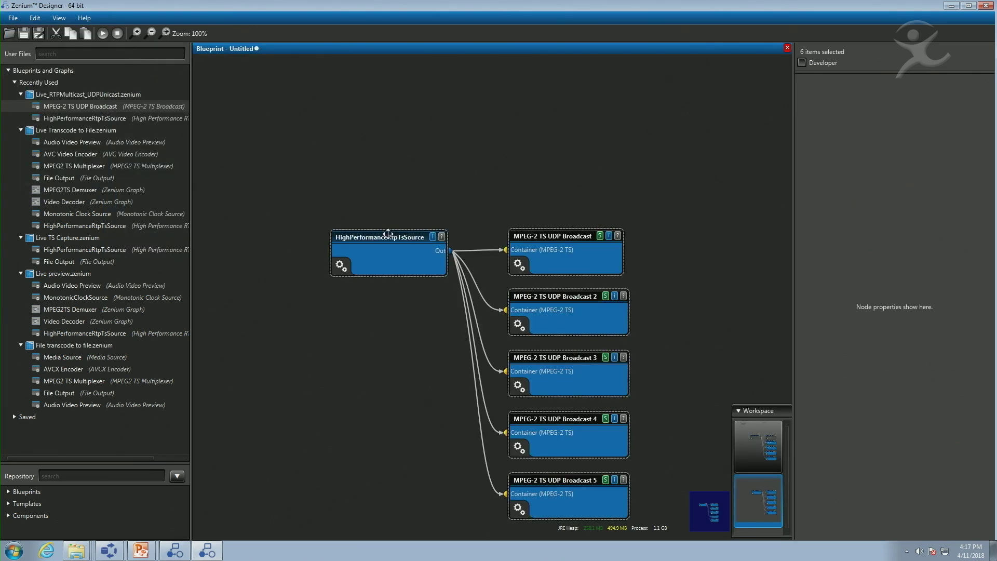
drag(410, 229, 381, 146)
Step: Examine the runtime plugins and components in the plain Blueprint's graph requirements, enlarging the report to read it, and close it
right_click(309, 237)
click(381, 327)
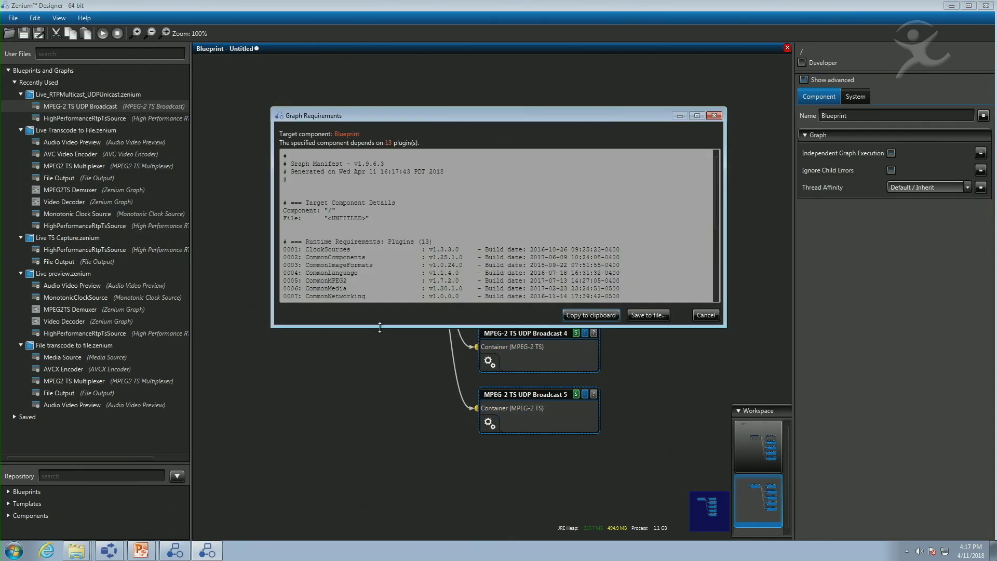
drag(414, 324, 410, 422)
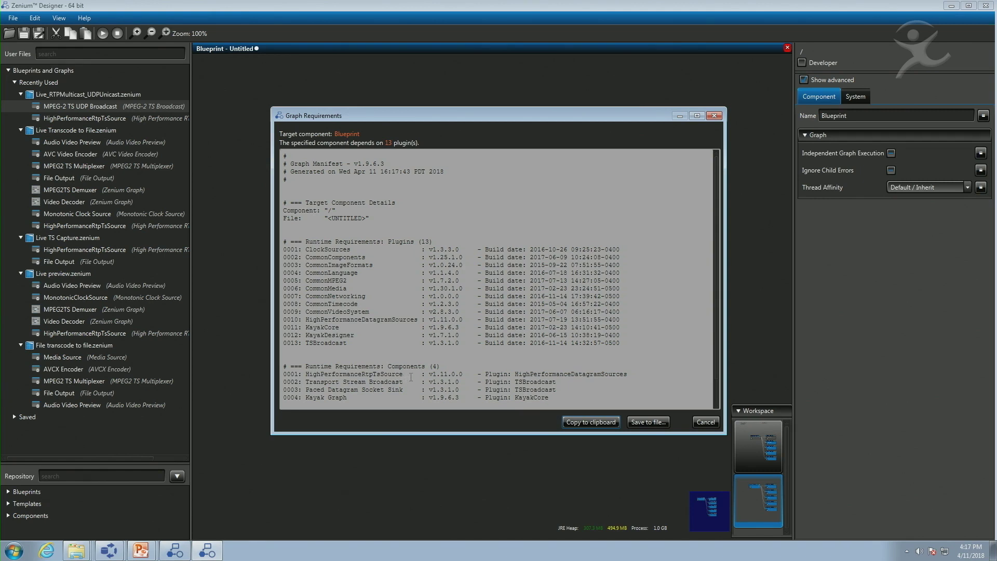
drag(325, 243, 448, 253)
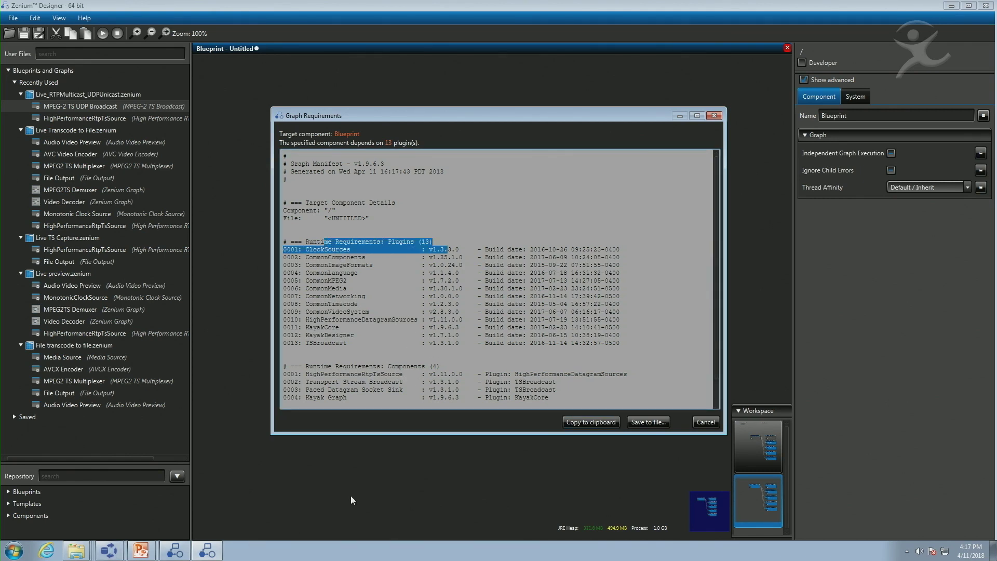
click(714, 115)
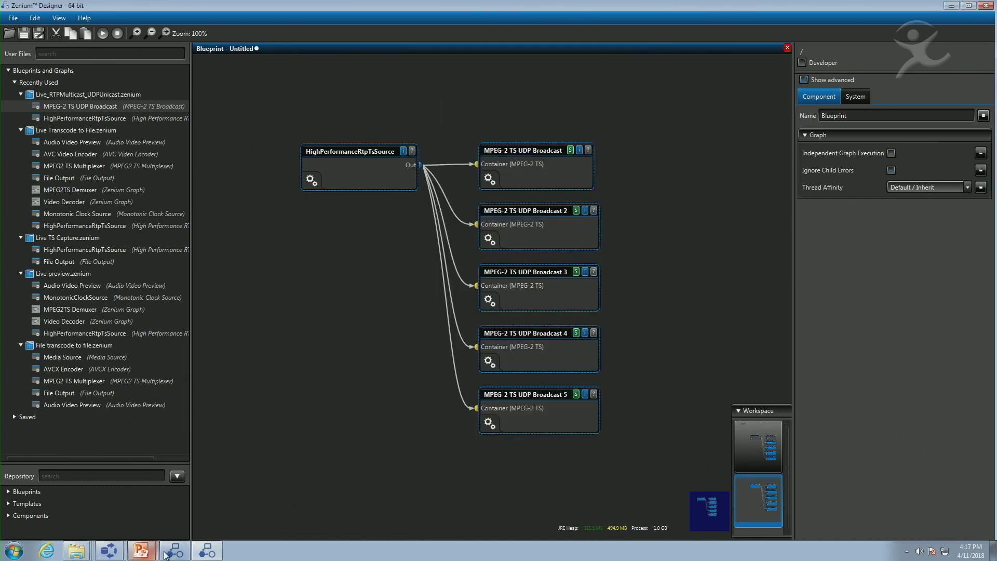
Step: Switch to the Plugins Repository Browser, look through the Complete partition's plugins, view the LiveRTP_to_UDP partition, and leave the browser
mouse_move(109, 550)
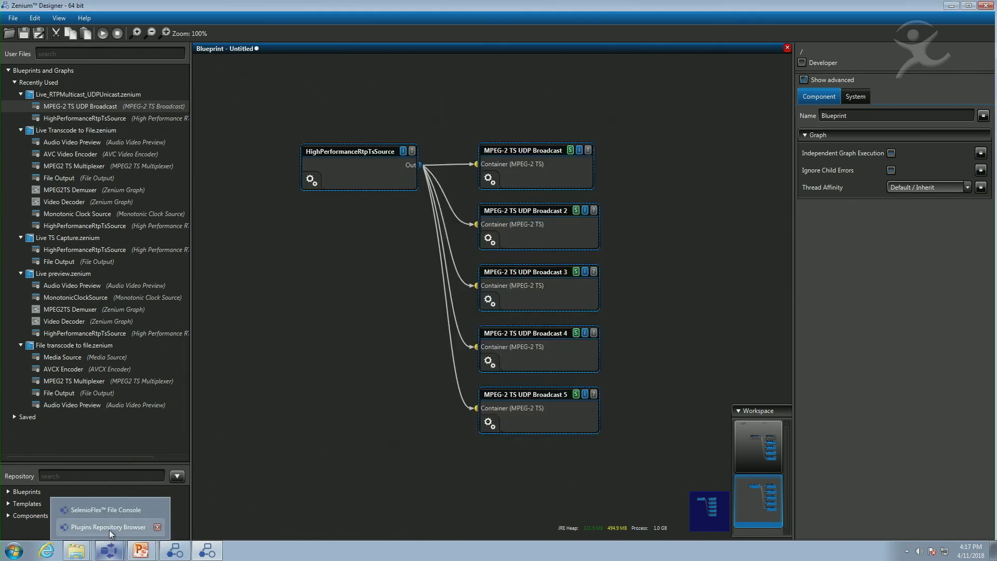
click(110, 530)
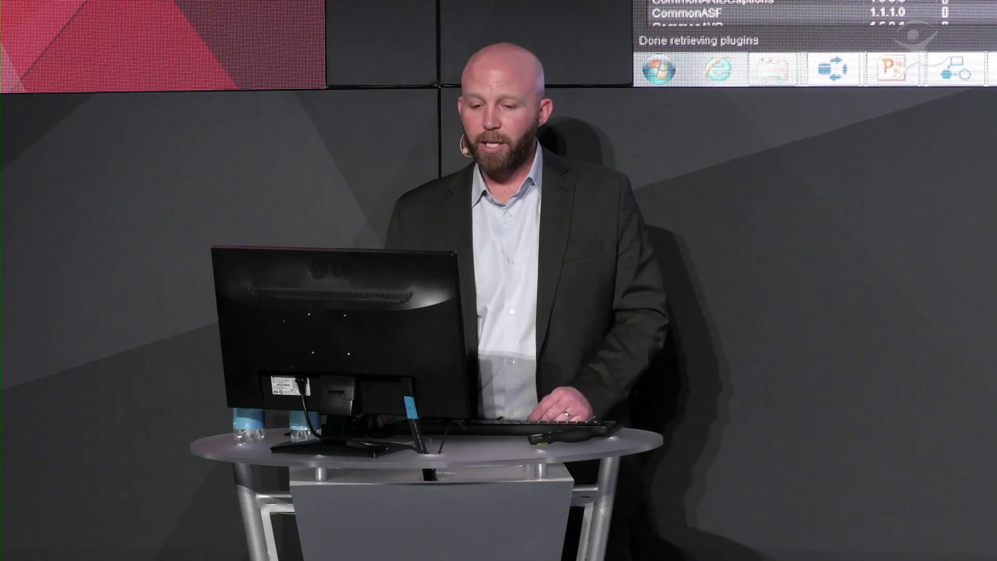
scroll(810, 13, down, 3)
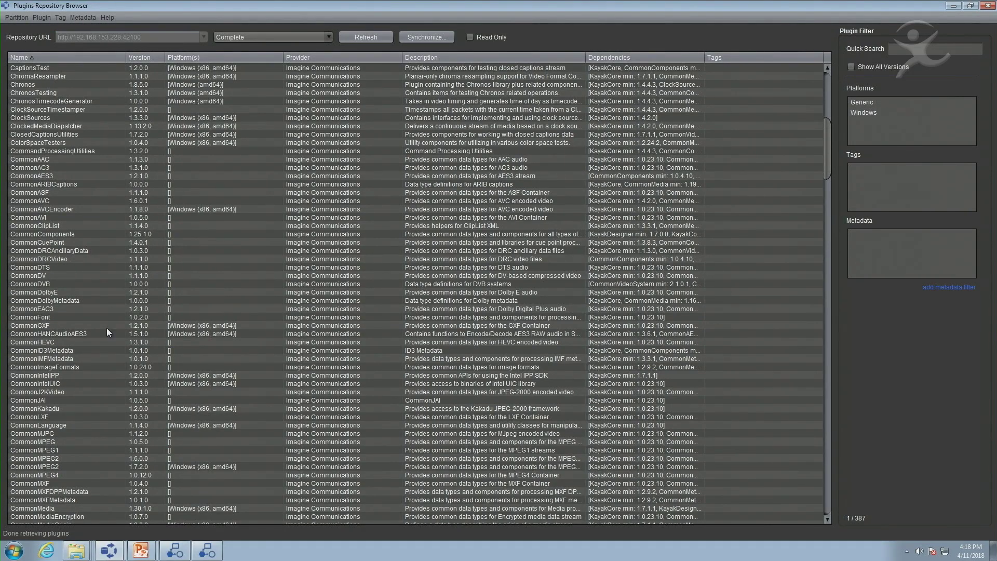
click(307, 35)
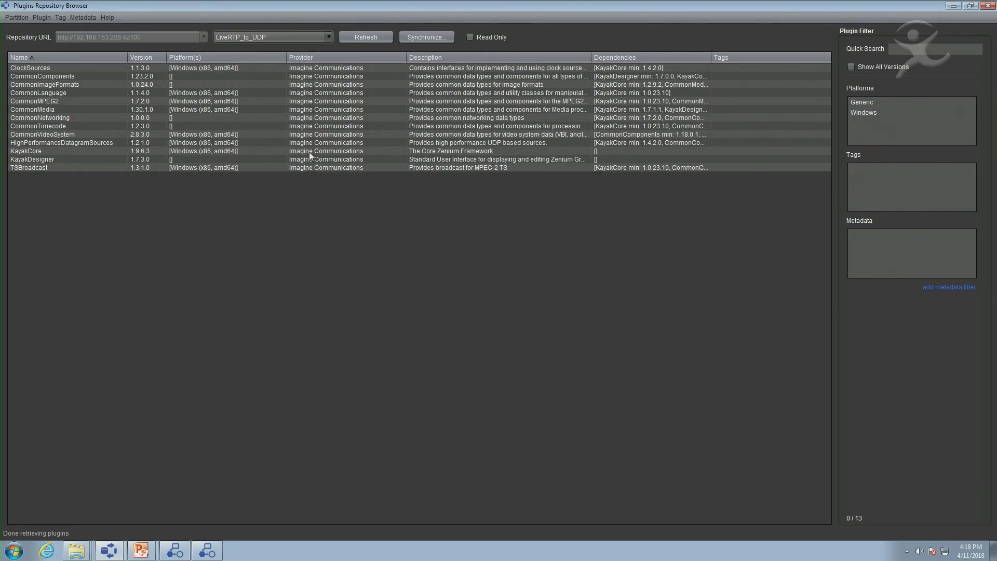
key(alt+F4)
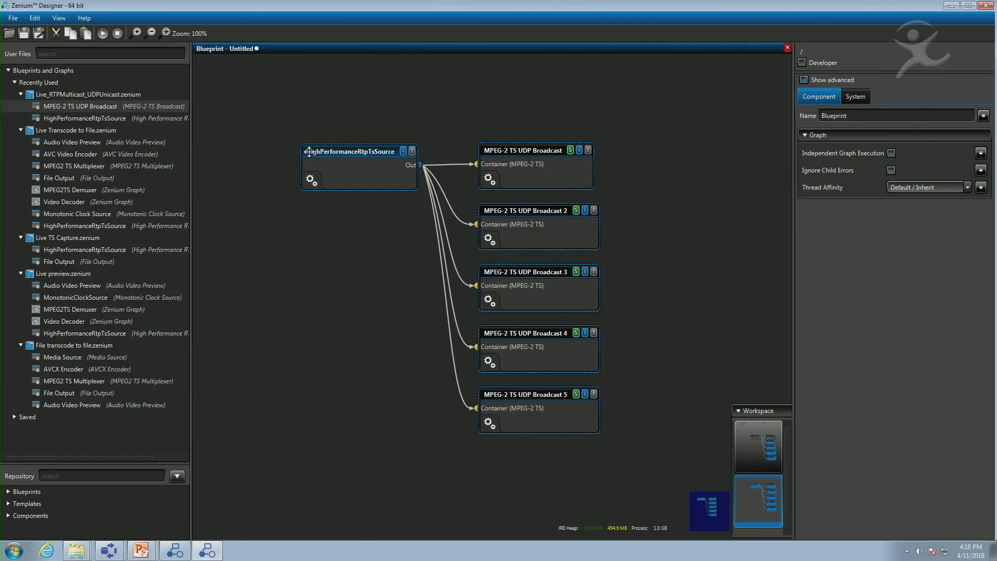
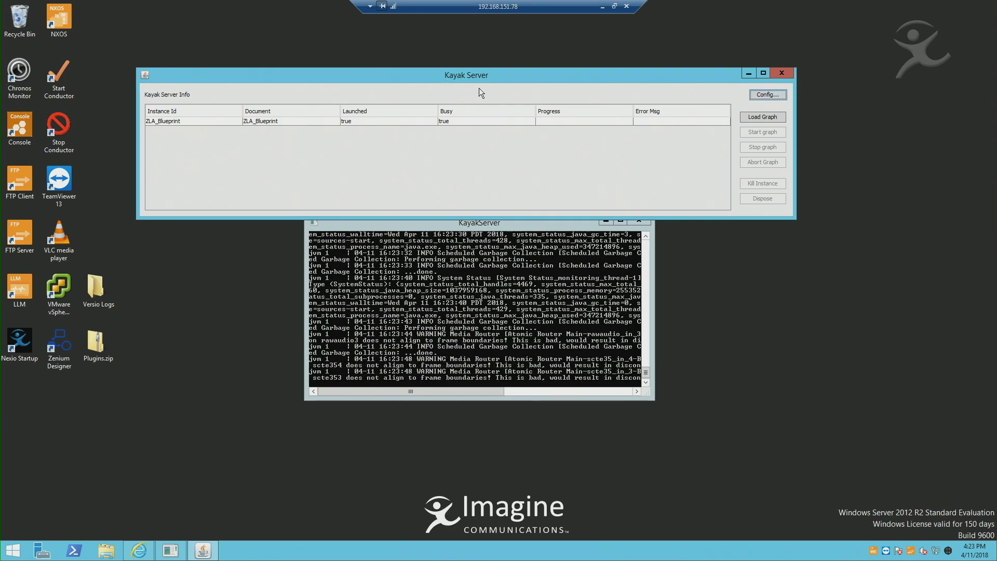
Step: Open the running ZLA_Blueprint instance from Kayak Server in Zenium Designer, and widen the canvas to view its graph
click(449, 122)
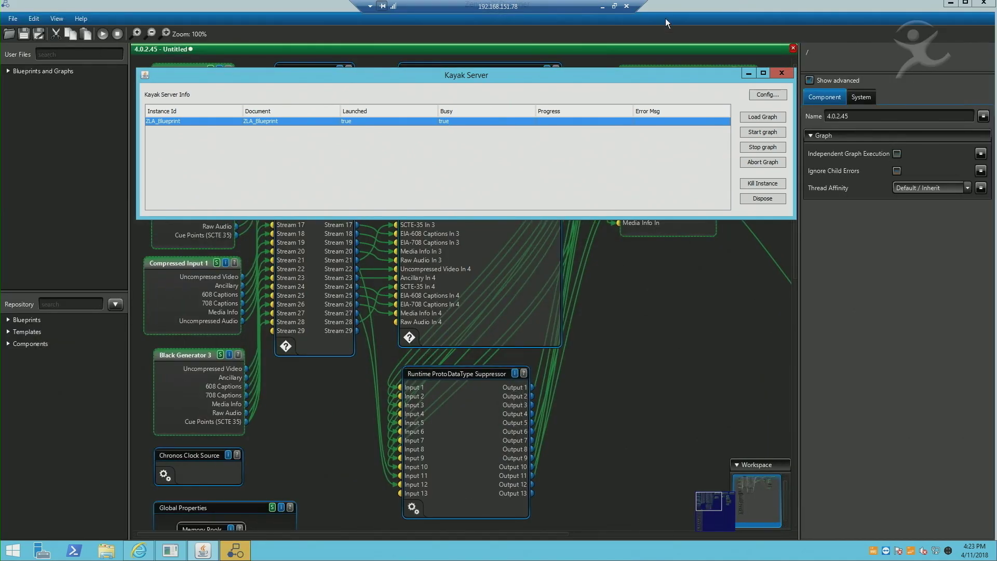
click(634, 28)
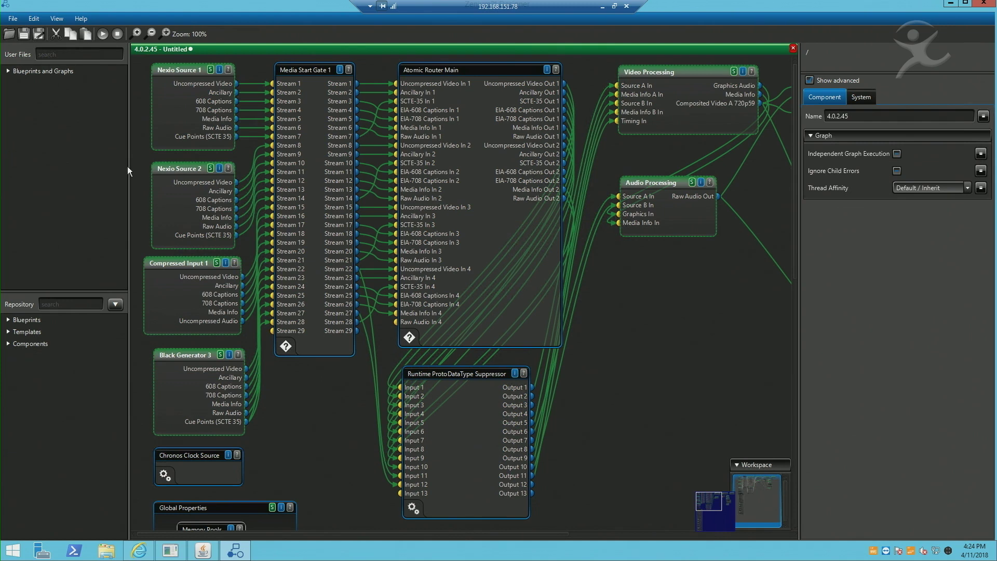
drag(128, 167, 76, 166)
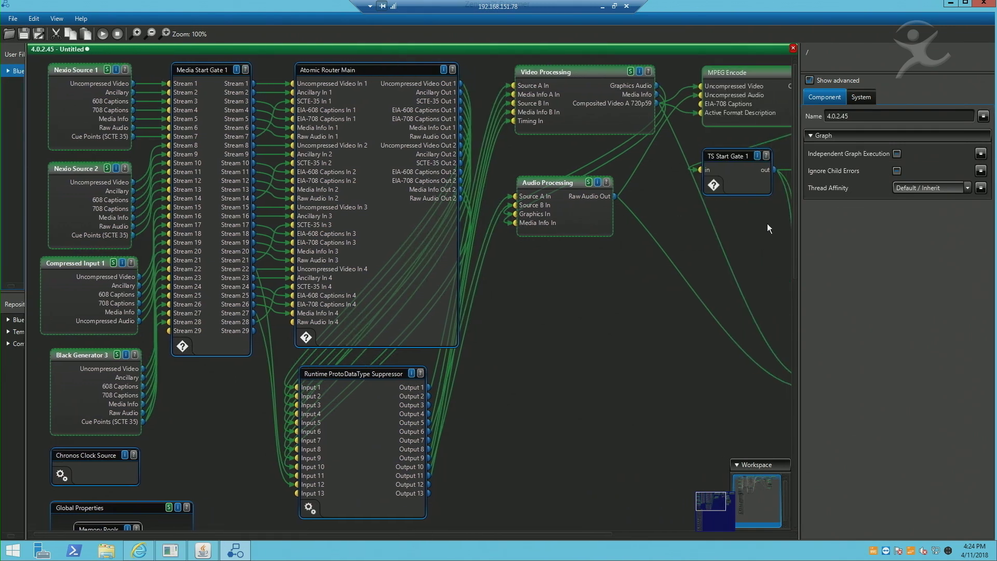
drag(799, 230, 967, 239)
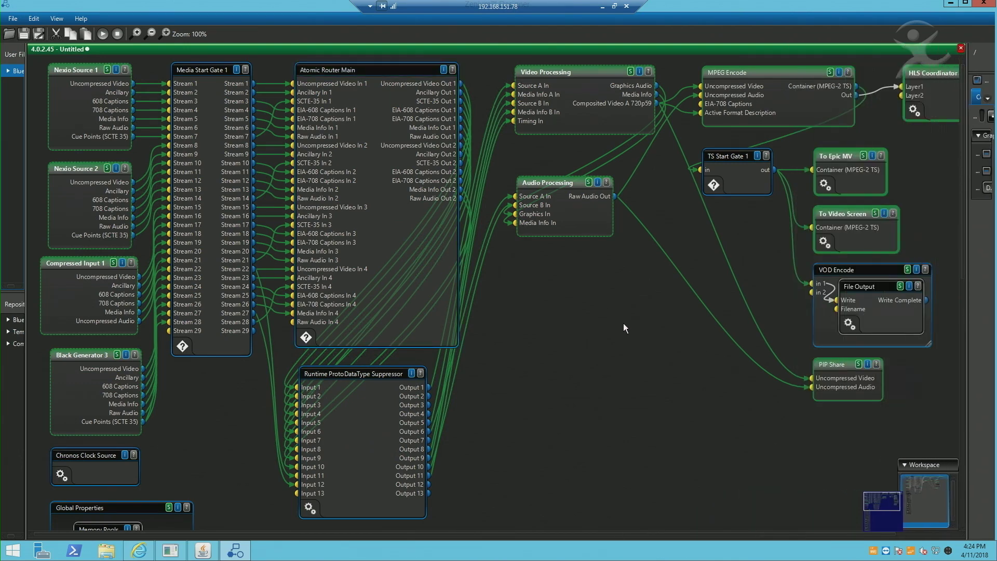
scroll(619, 328, down, 1)
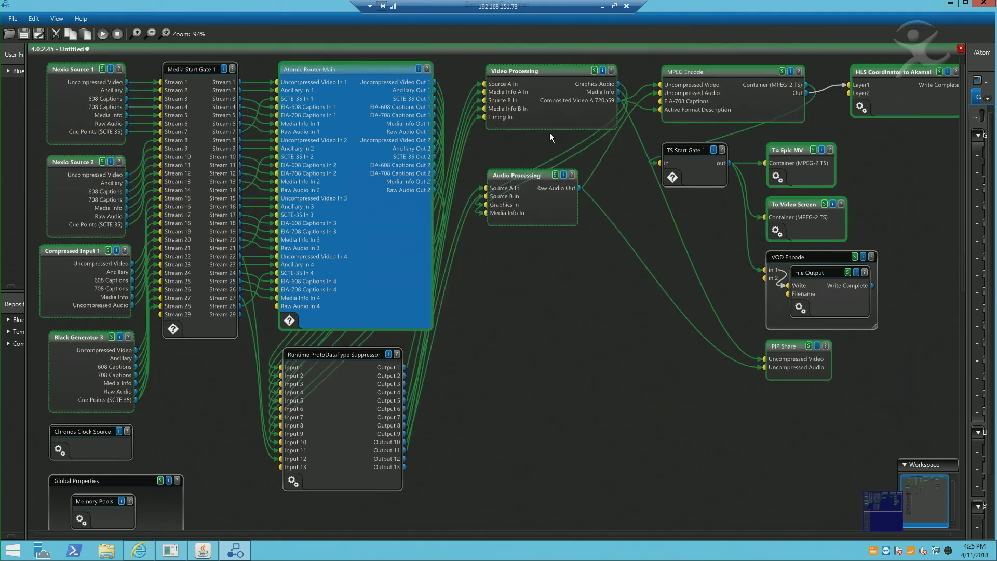
Step: Expand the Video Processing subgraph and examine its Video Fade component
click(555, 118)
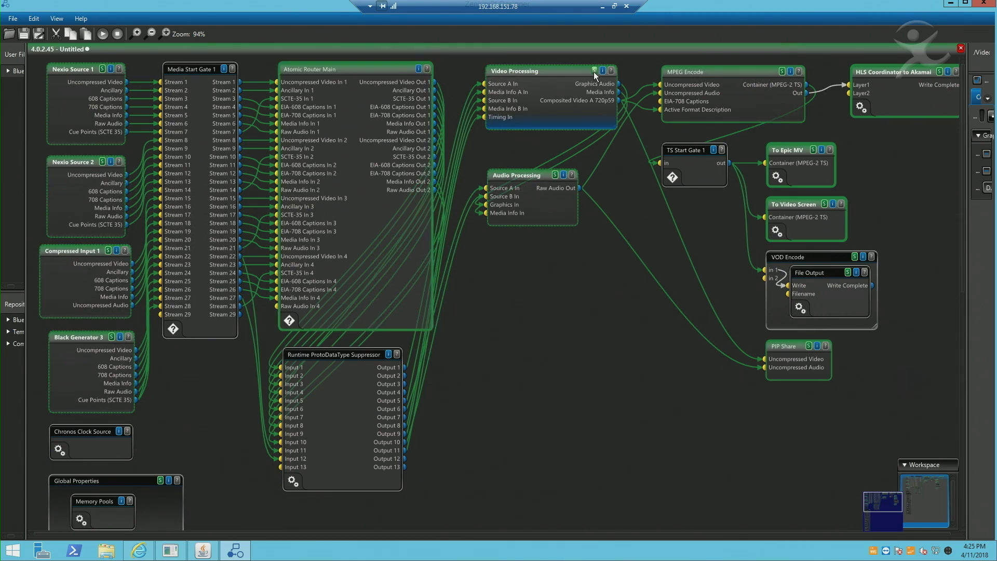
click(595, 71)
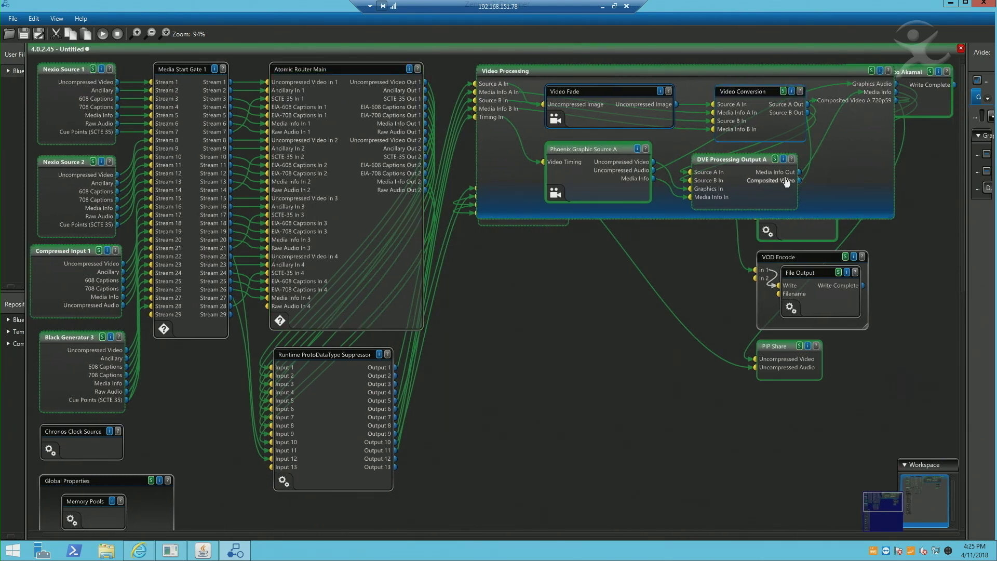
click(642, 94)
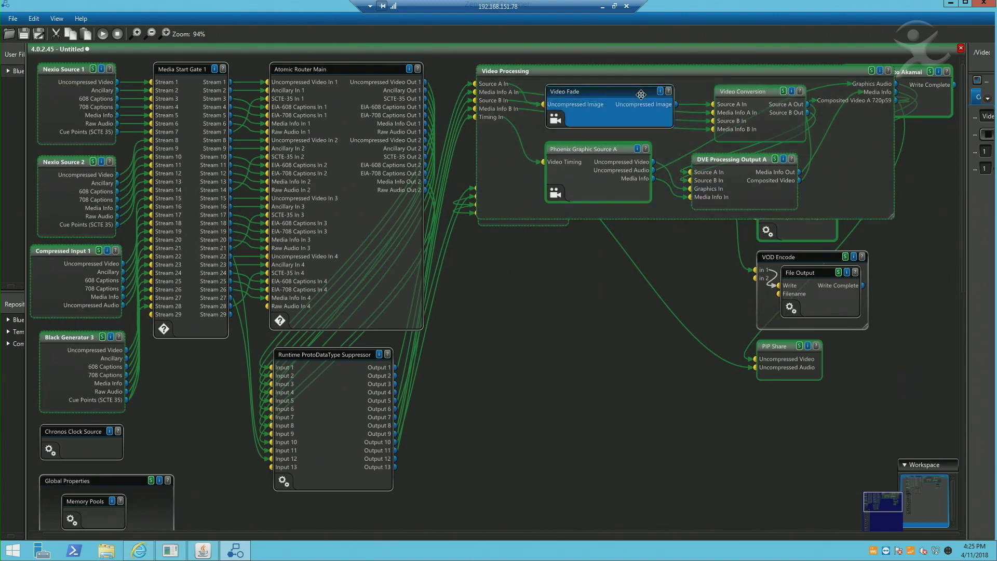
Step: Expand Video Conversion to examine its contents, collapse it, and inspect DVE Processing Output A and Phoenix Graphic Source A
click(761, 106)
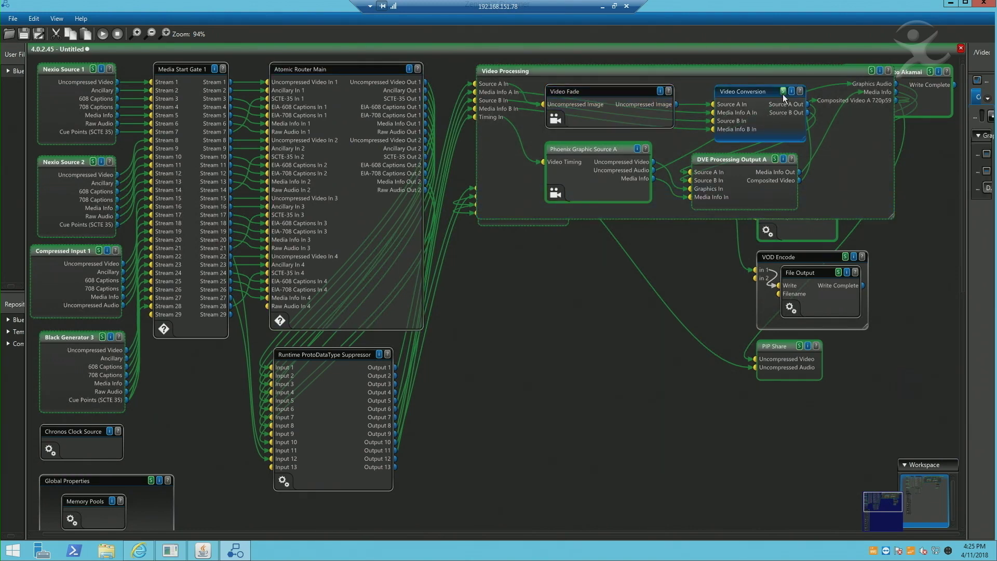
double_click(806, 120)
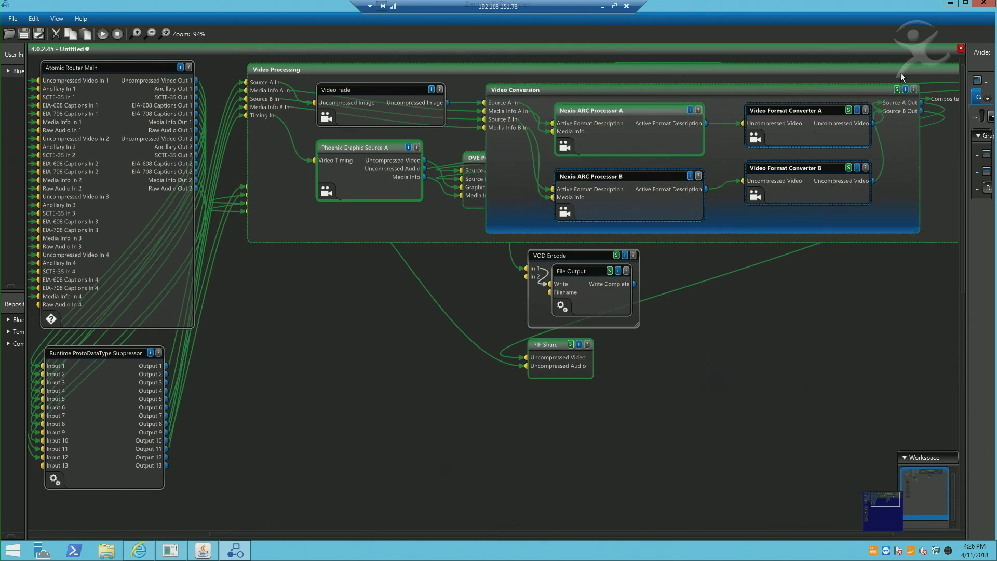
click(897, 90)
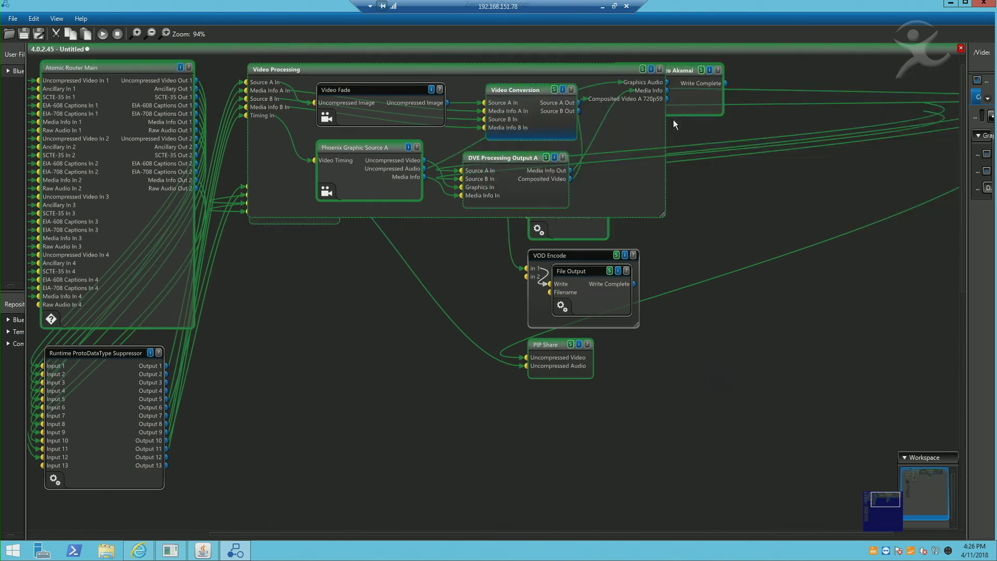
click(515, 191)
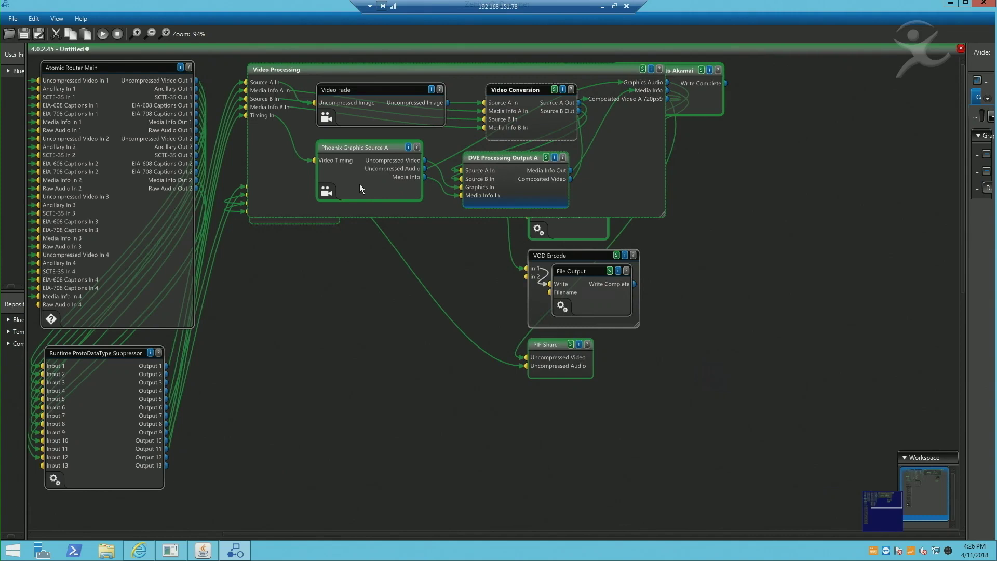
click(361, 187)
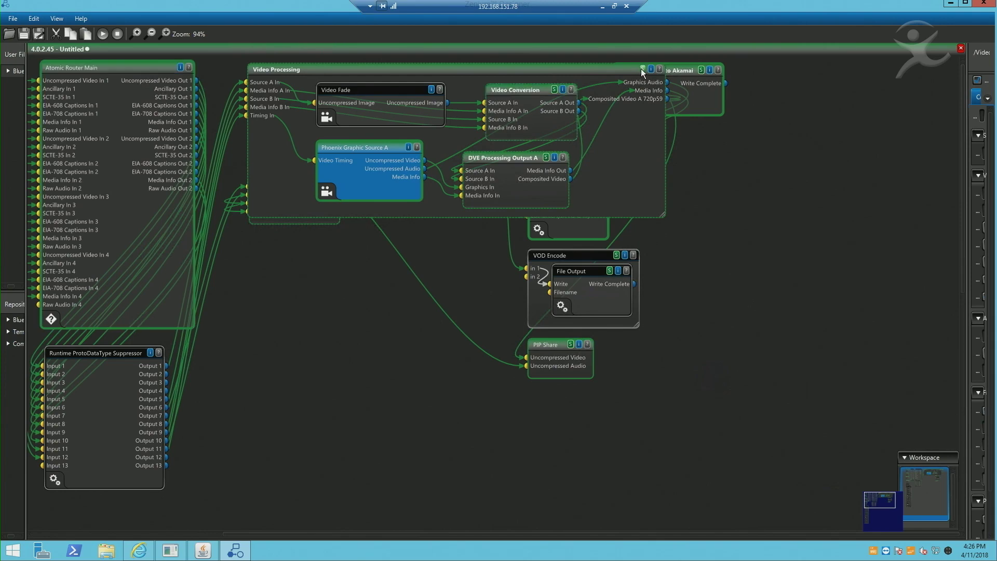
Step: Collapse the Video Processing subgraph and expand the MPEG Encode subgraph to show its encoders and multiplexers
double_click(431, 198)
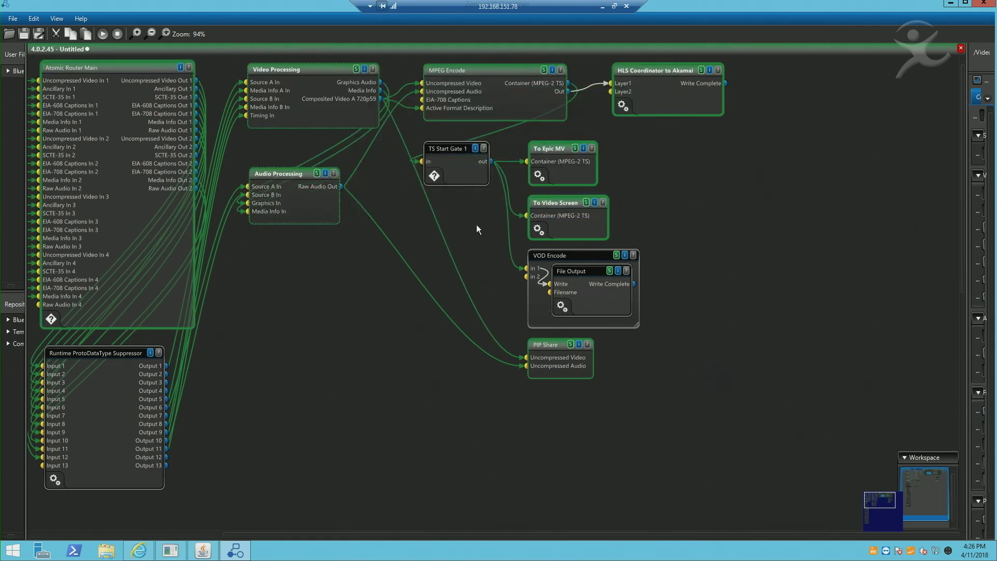
scroll(553, 168, up, 3)
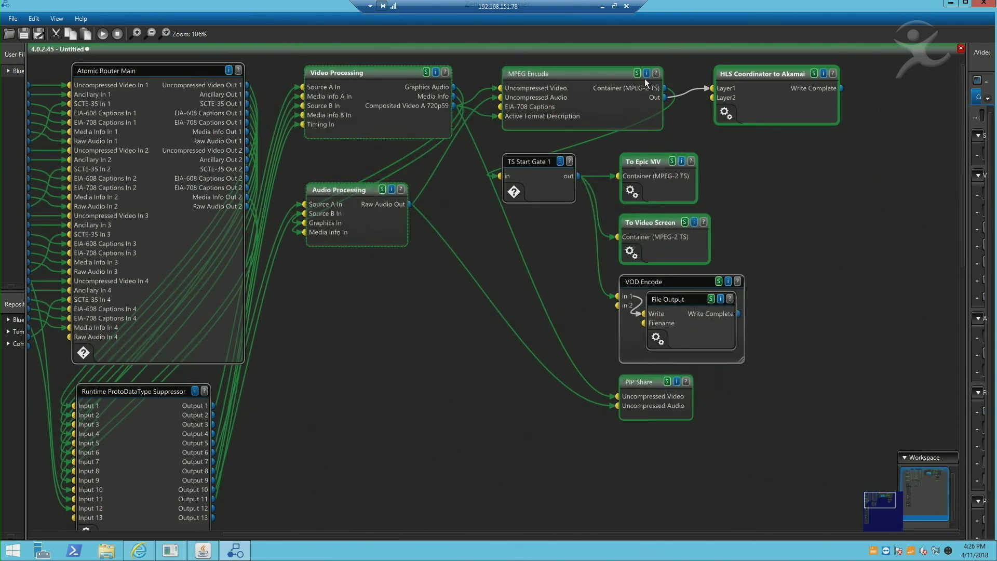
click(637, 74)
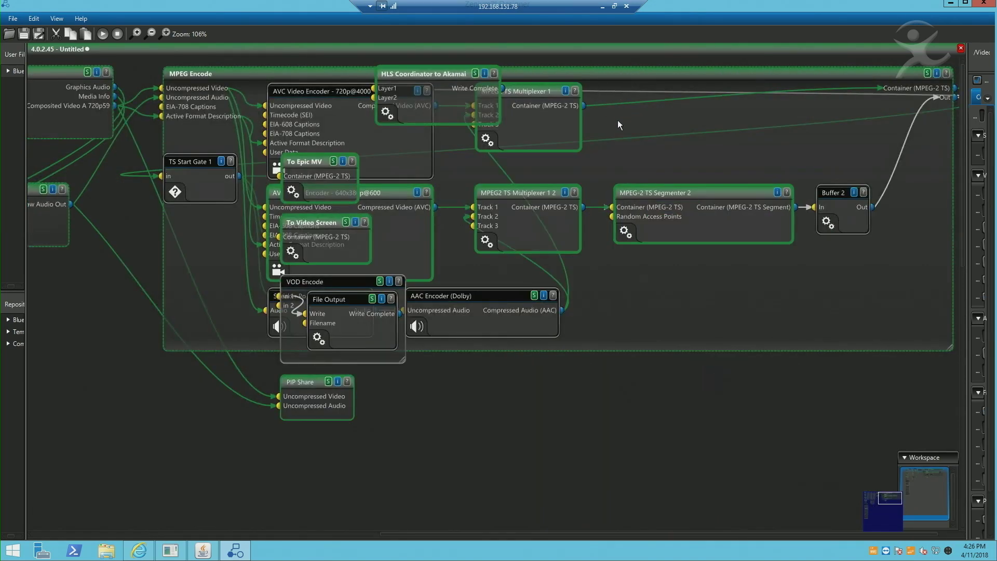
Step: Inspect AVC Video Encoder - 720p@4000 and AAC Encoder (Dolby), and collapse the MPEG Encode subgraph
click(350, 122)
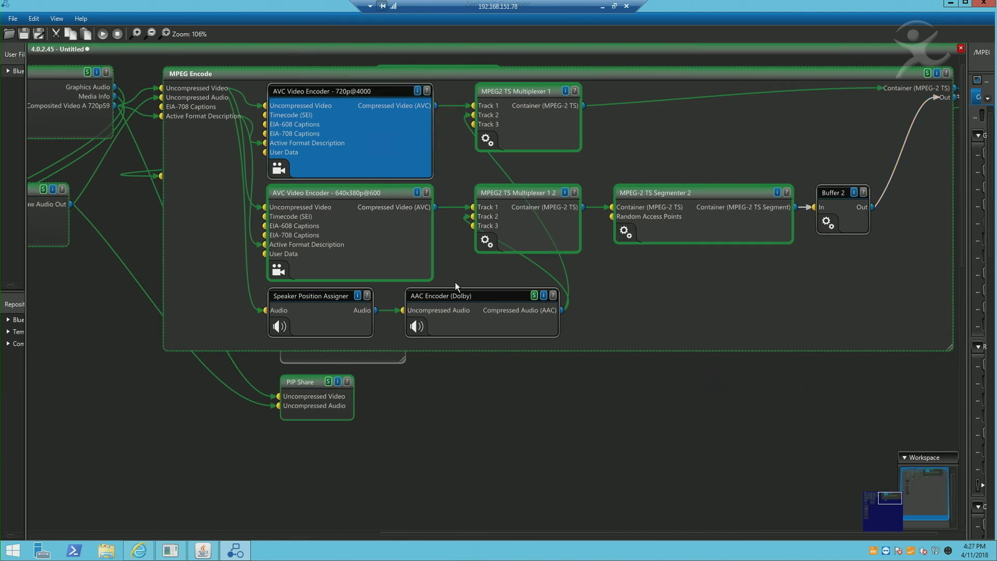
click(469, 314)
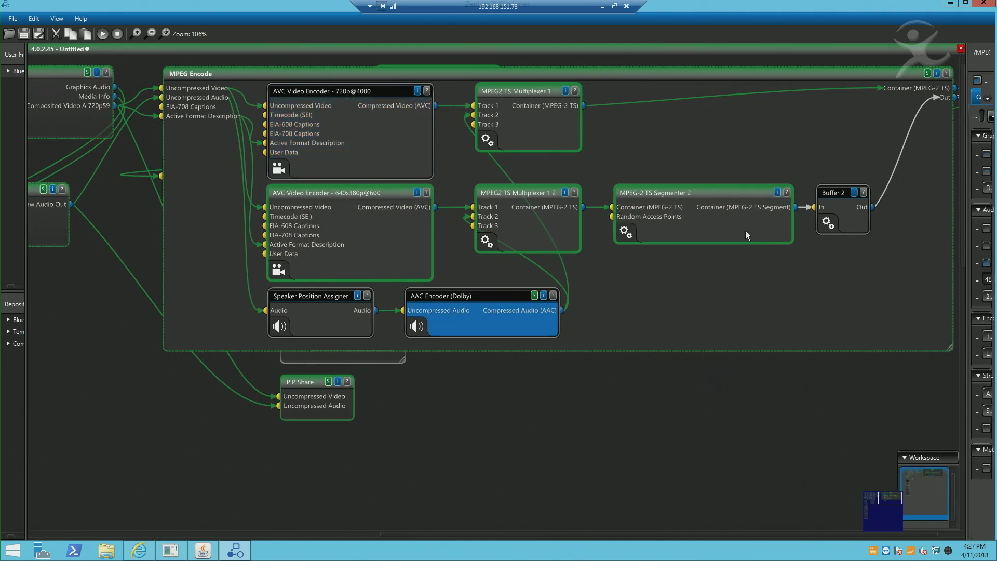
click(928, 73)
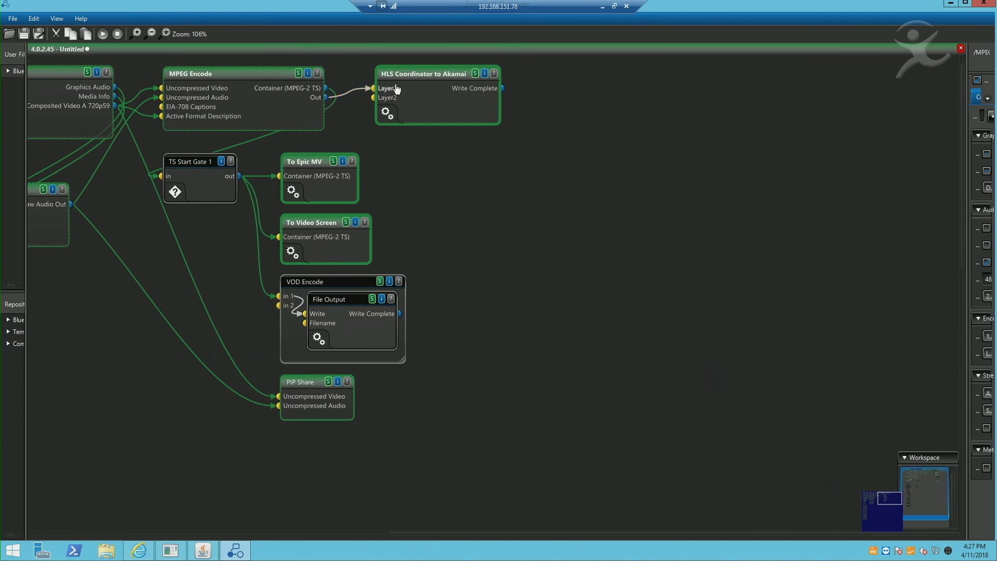
Step: Examine the full properties of HLS Coordinator to Akamai and the address settings of the To Epic MV and To Video Screen outputs
click(415, 79)
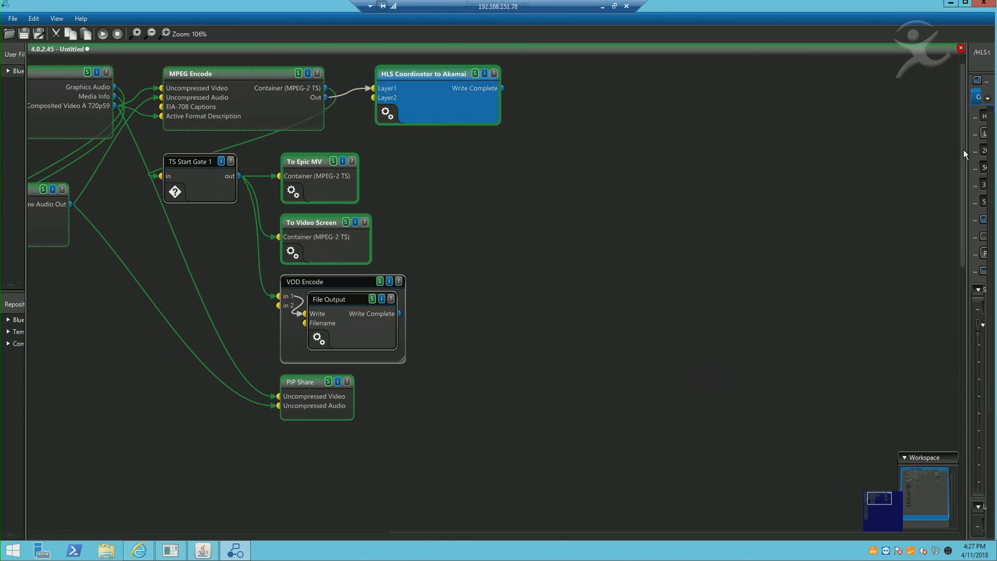
drag(964, 151, 711, 183)
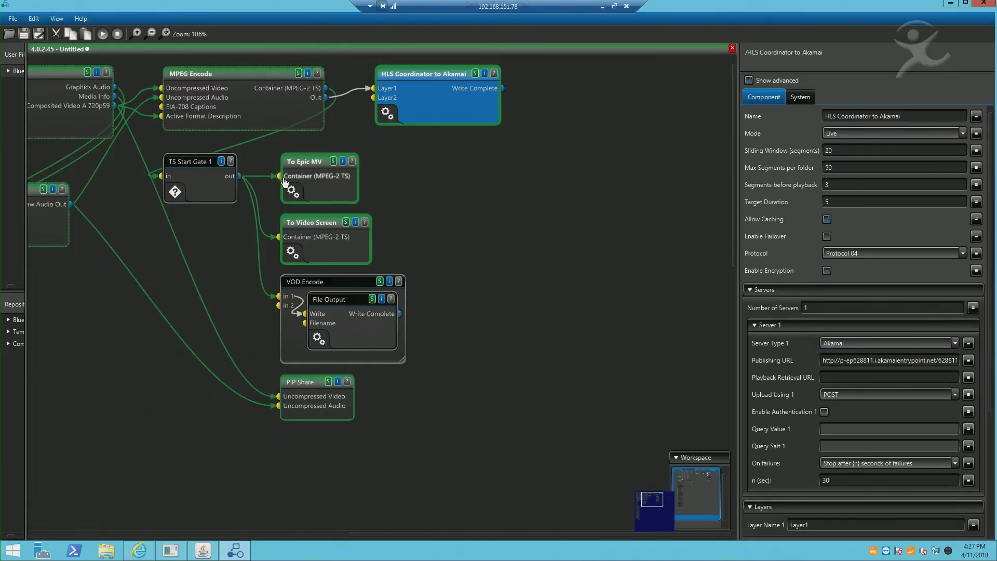
click(316, 192)
drag(902, 167, 839, 168)
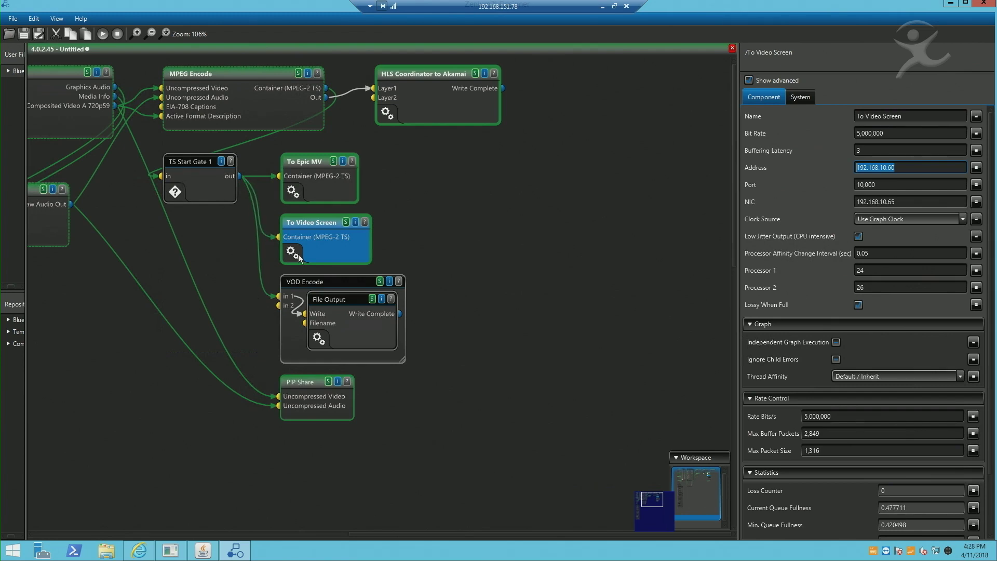
Step: Expand the PIP Share subgraph and inspect the settings of its SMPTE 2022-6 Sink Core component
click(322, 385)
click(329, 381)
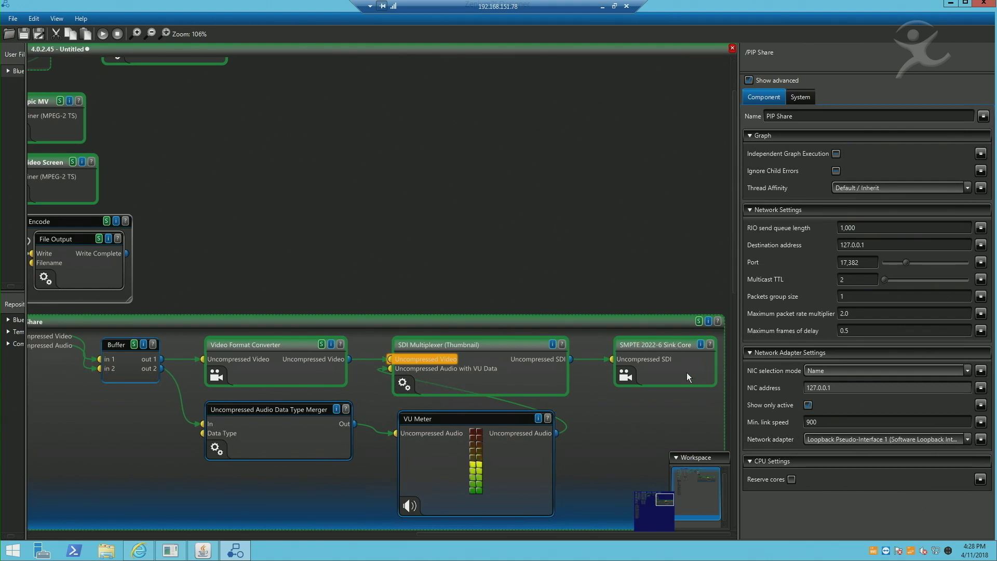
click(654, 353)
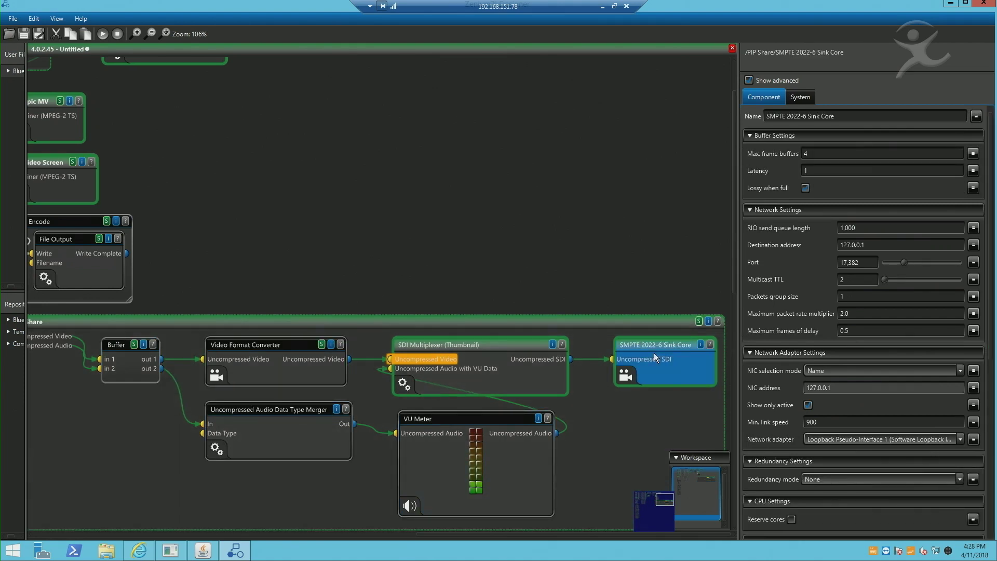